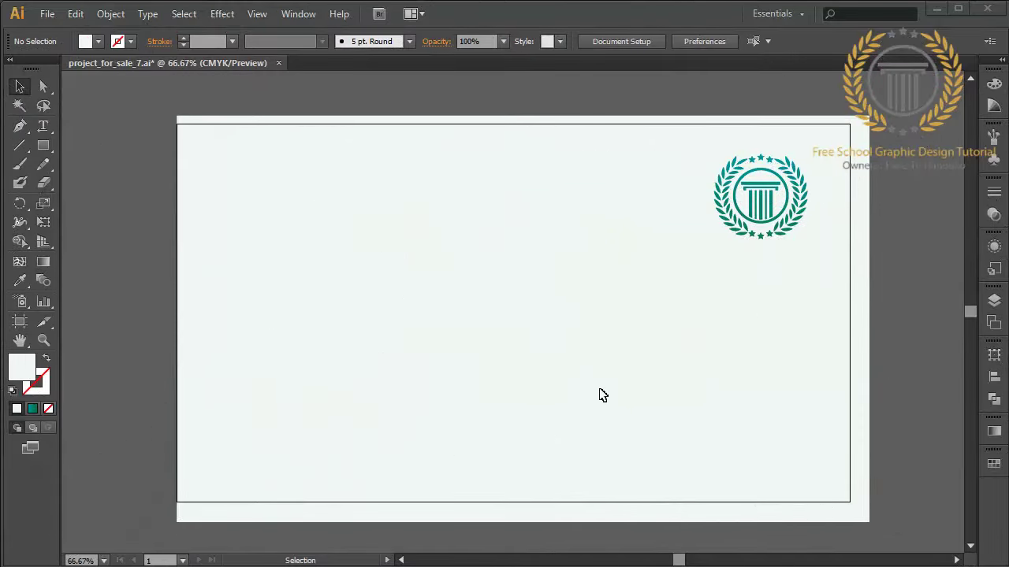
# Zoom the blank artboard in to 150% and select the Pen tool
pyautogui.hotkey('ctrl', '1')
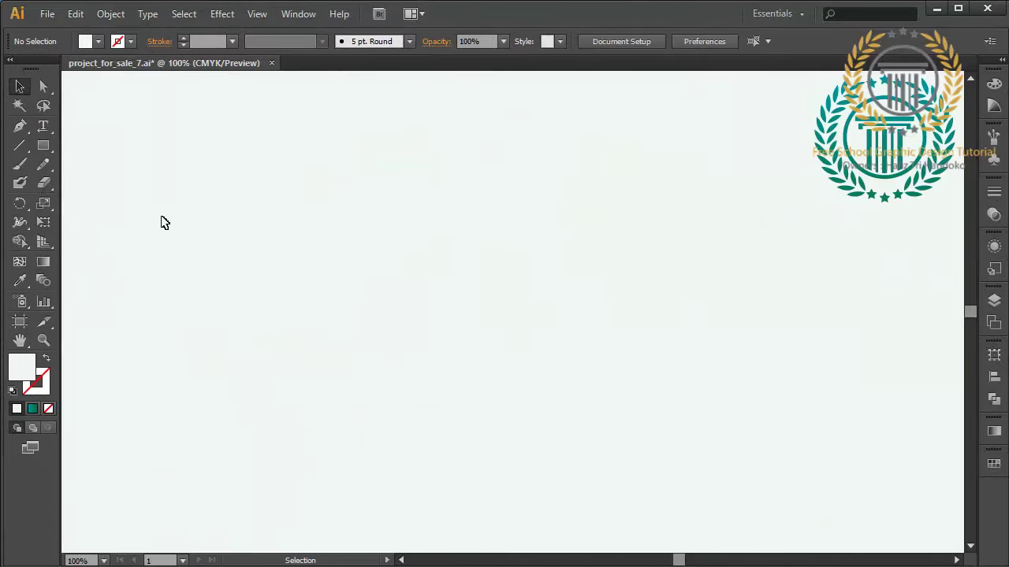
pyautogui.hotkey('ctrl', '+')
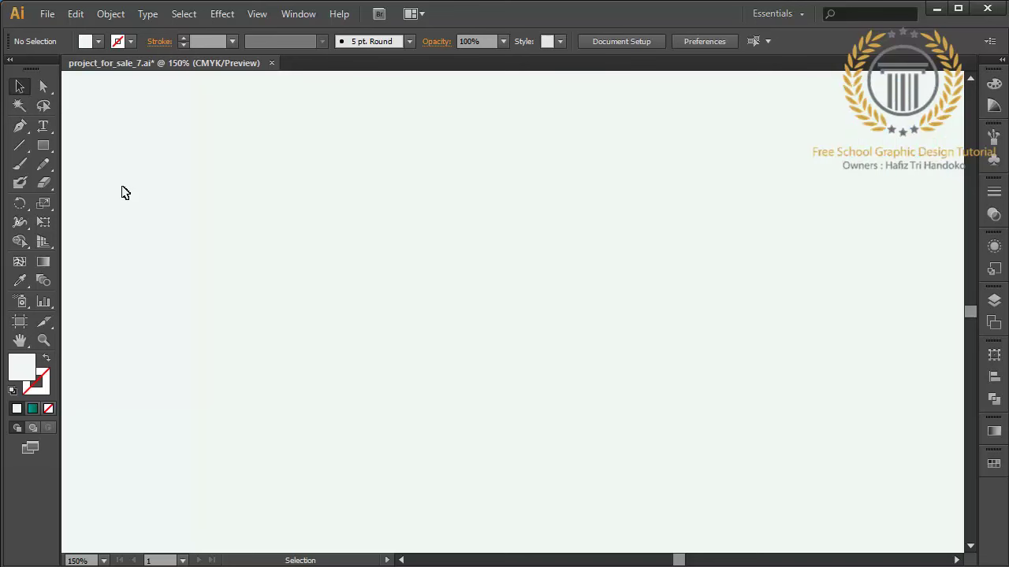
pyautogui.click(19, 126)
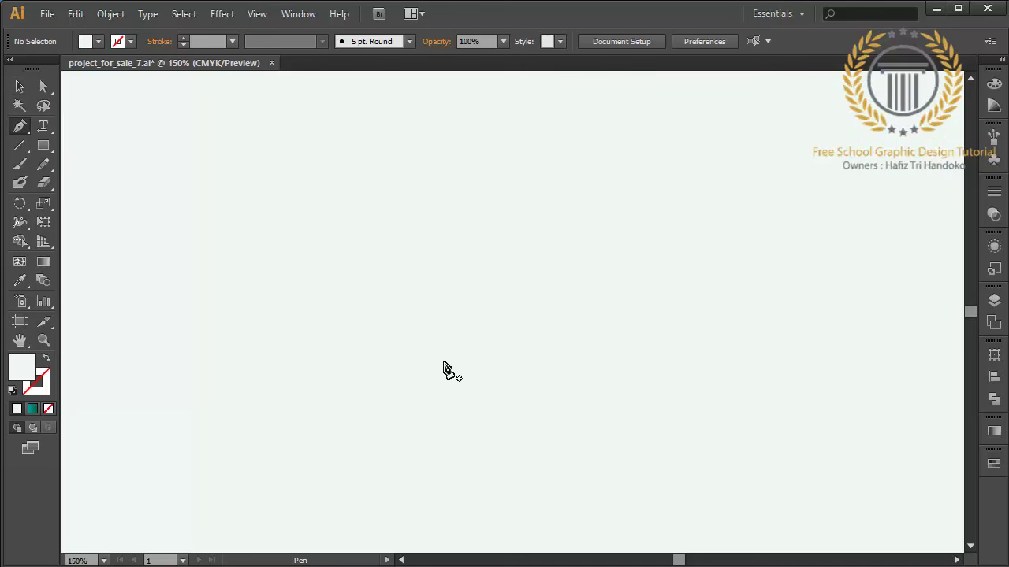
# Pen-draw a closed, swooping leaf outline across the middle of the artboard
pyautogui.click(429, 338)
pyautogui.moveTo(343, 303); pyautogui.dragTo(266, 329)
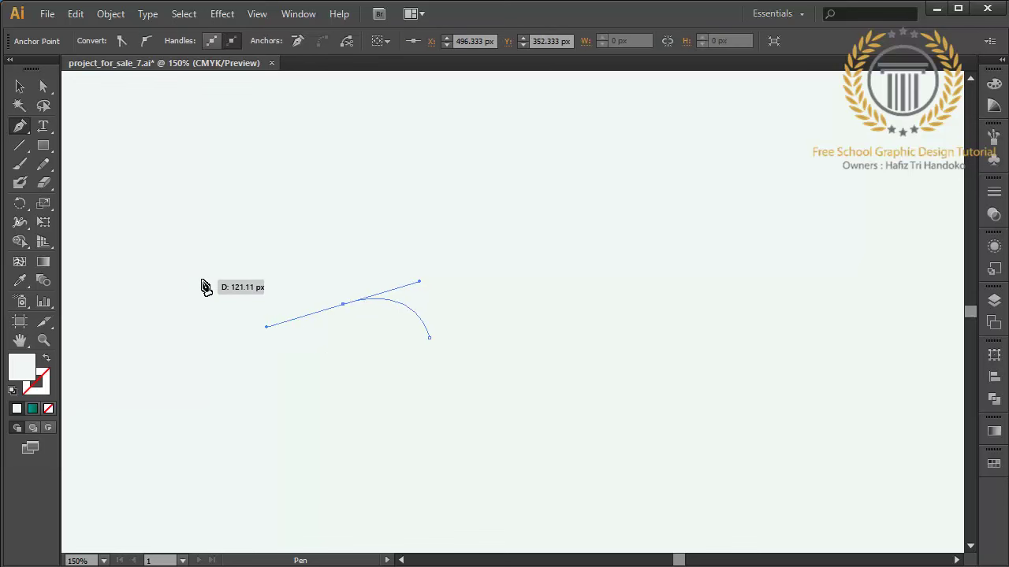
pyautogui.moveTo(201, 279)
pyautogui.mouseDown()
pyautogui.moveTo(164, 245)
pyautogui.moveTo(177, 234)
pyautogui.mouseUp()
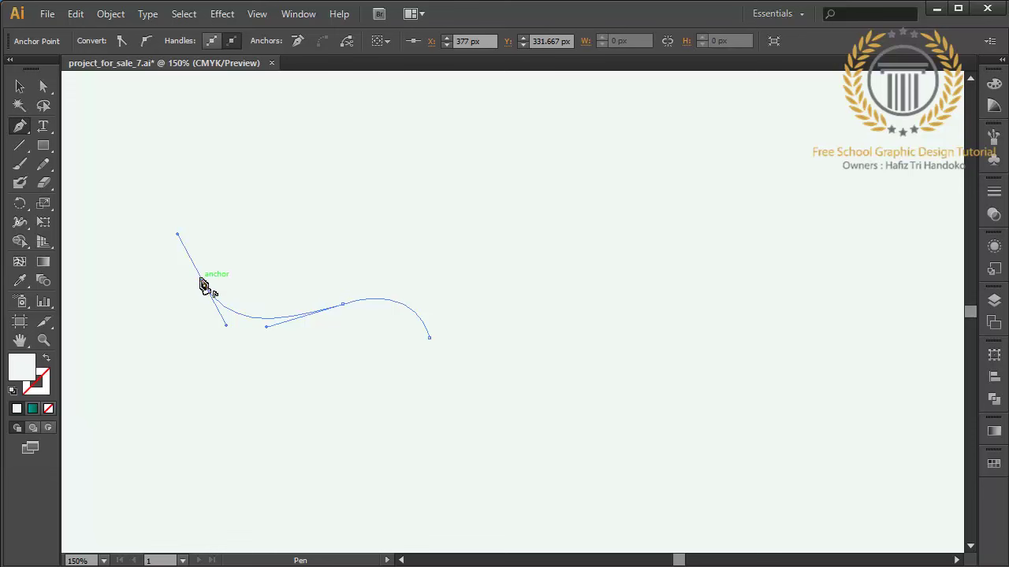
pyautogui.moveTo(202, 281)
pyautogui.mouseDown()
pyautogui.moveTo(364, 245)
pyautogui.moveTo(364, 229)
pyautogui.mouseUp()
pyautogui.moveTo(429, 338); pyautogui.dragTo(436, 349)
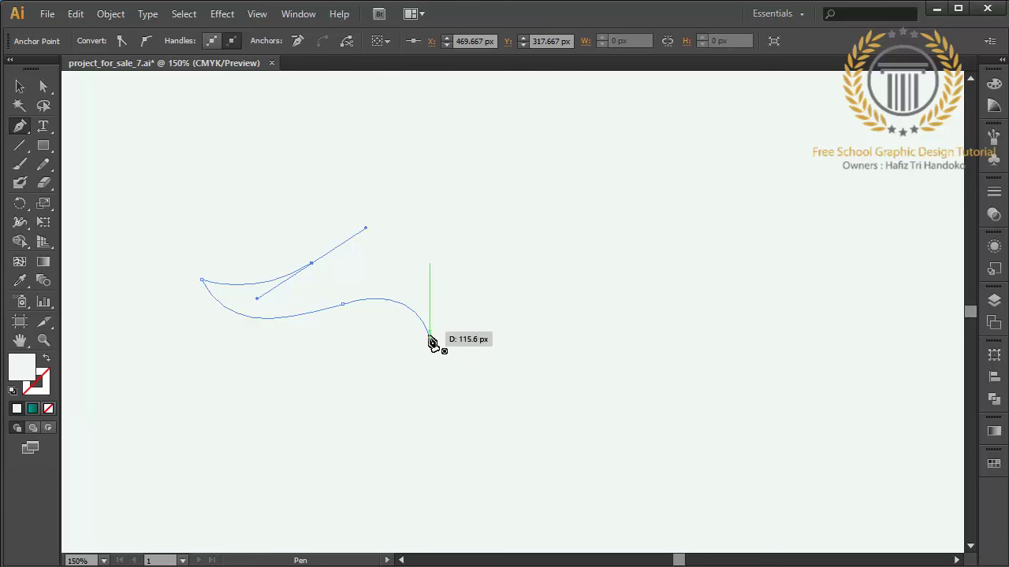
pyautogui.moveTo(434, 350); pyautogui.dragTo(437, 348)
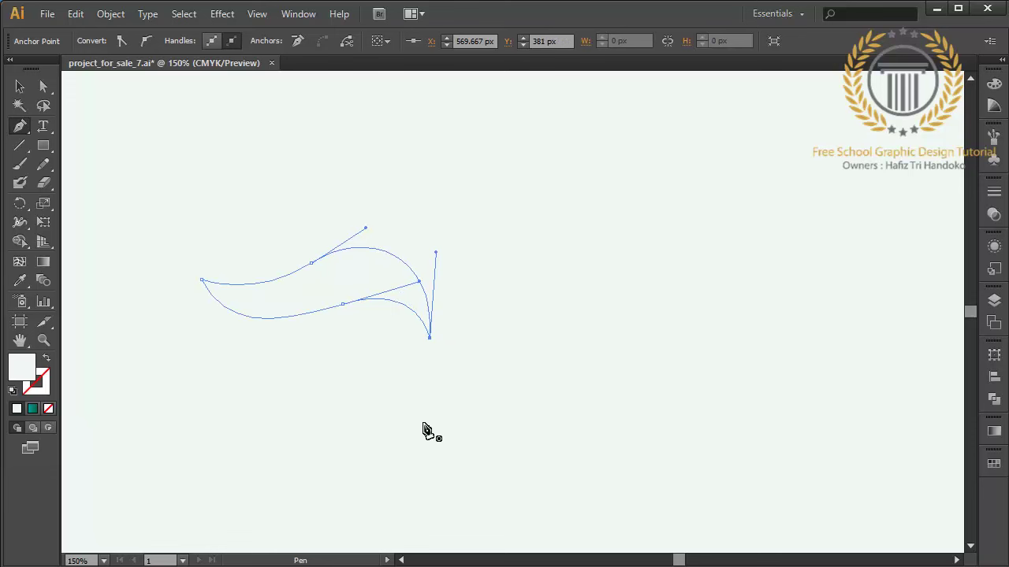
# Fill the leaf shape solid green using the Color Picker
pyautogui.doubleClick(28, 373)
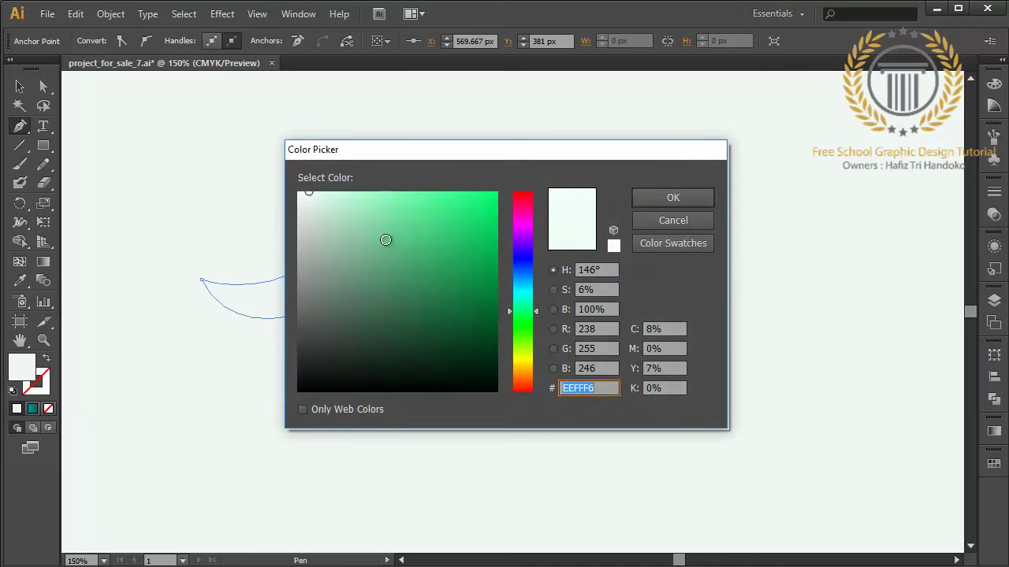
pyautogui.moveTo(392, 250); pyautogui.dragTo(307, 192)
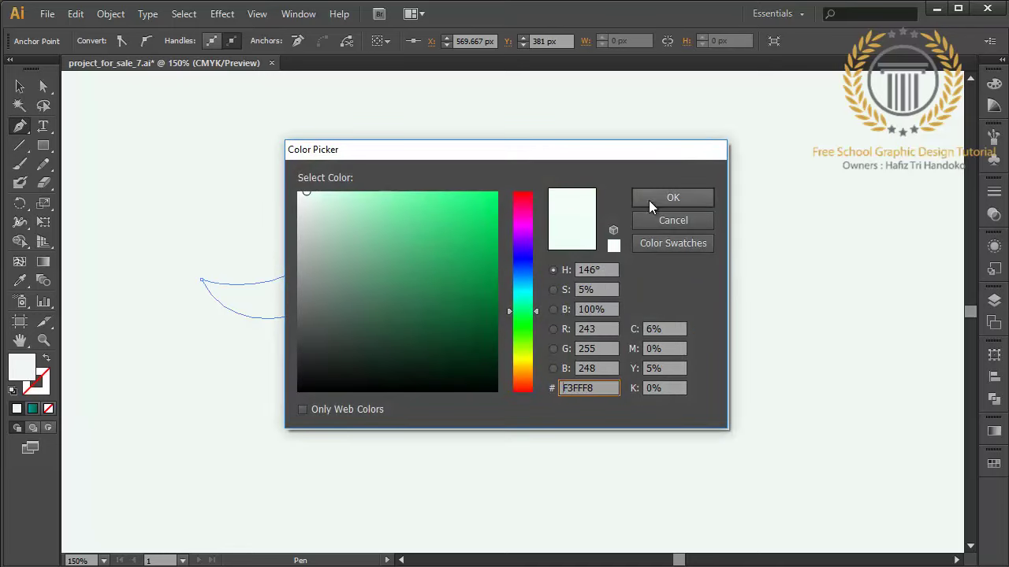
pyautogui.click(487, 279)
pyautogui.click(661, 197)
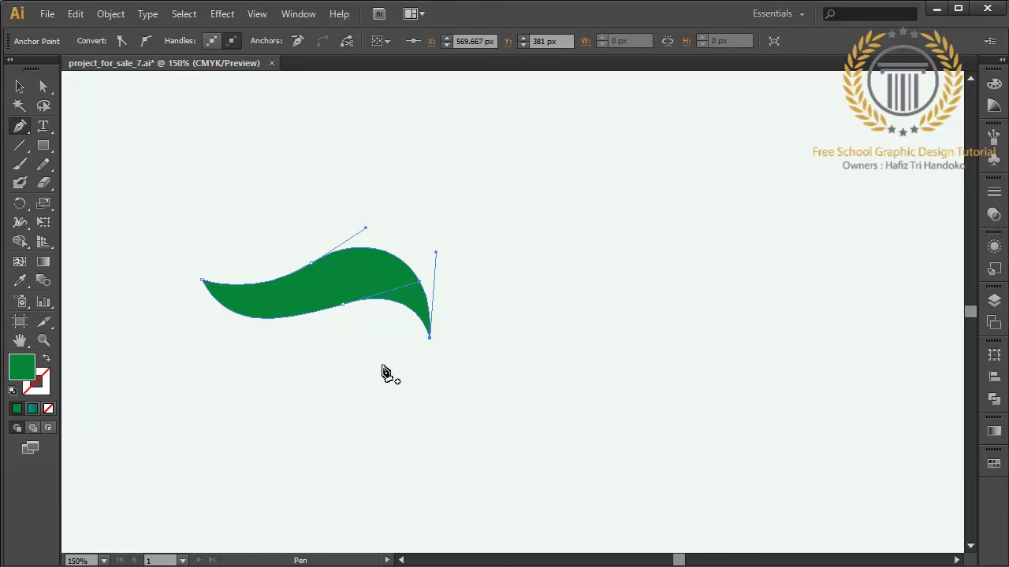
pyautogui.click(404, 397)
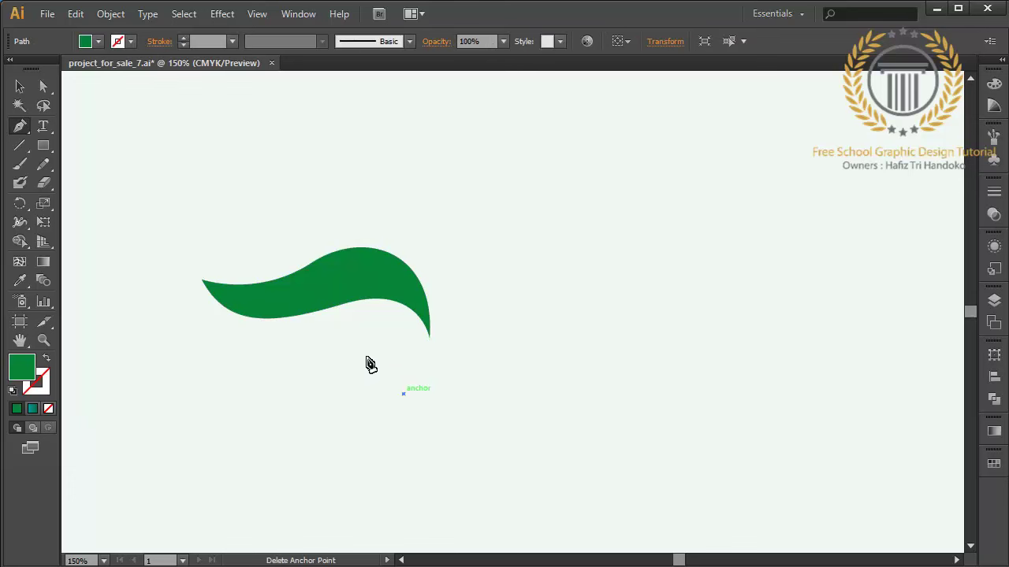
# Draw a tail curling down from the leaf's right end and round its curve with Direct Selection
pyautogui.moveTo(359, 344); pyautogui.dragTo(361, 297)
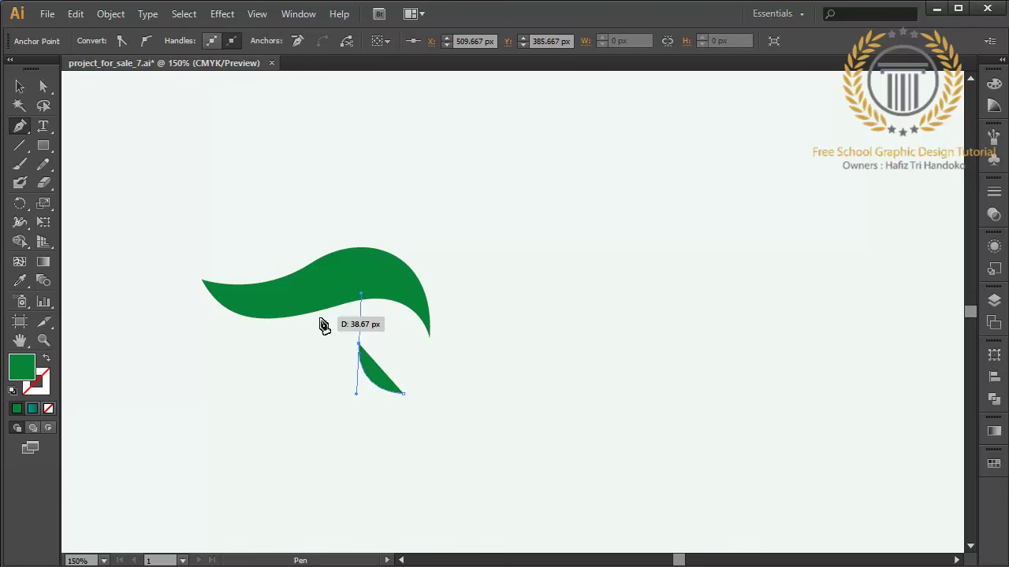
pyautogui.click(331, 309)
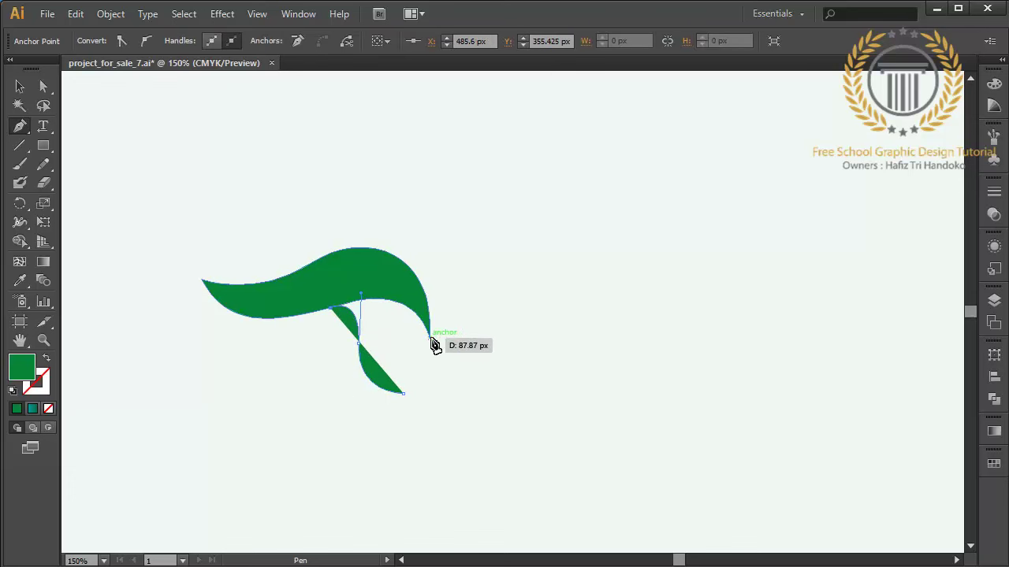
pyautogui.moveTo(430, 338); pyautogui.dragTo(451, 407)
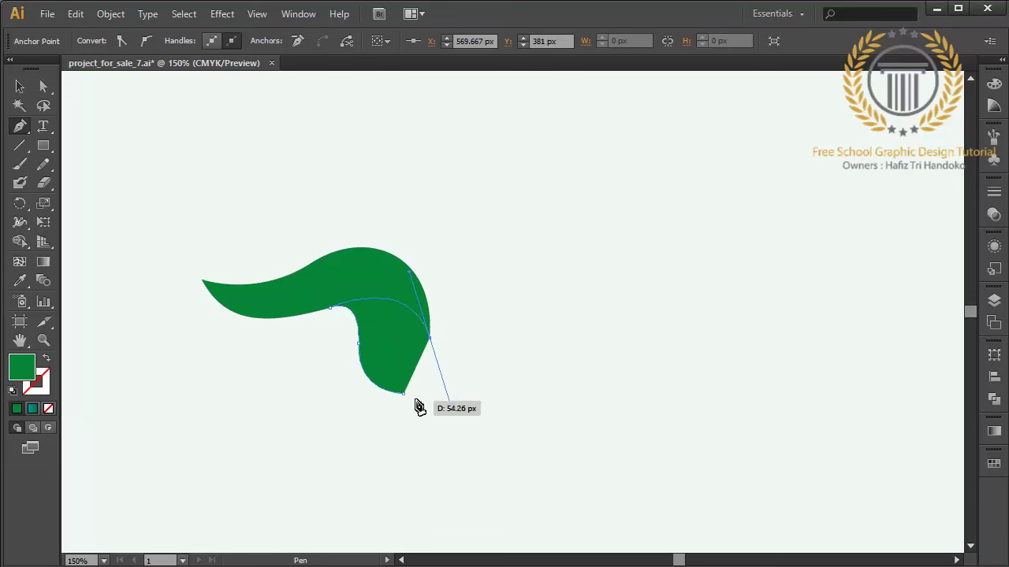
pyautogui.click(405, 393)
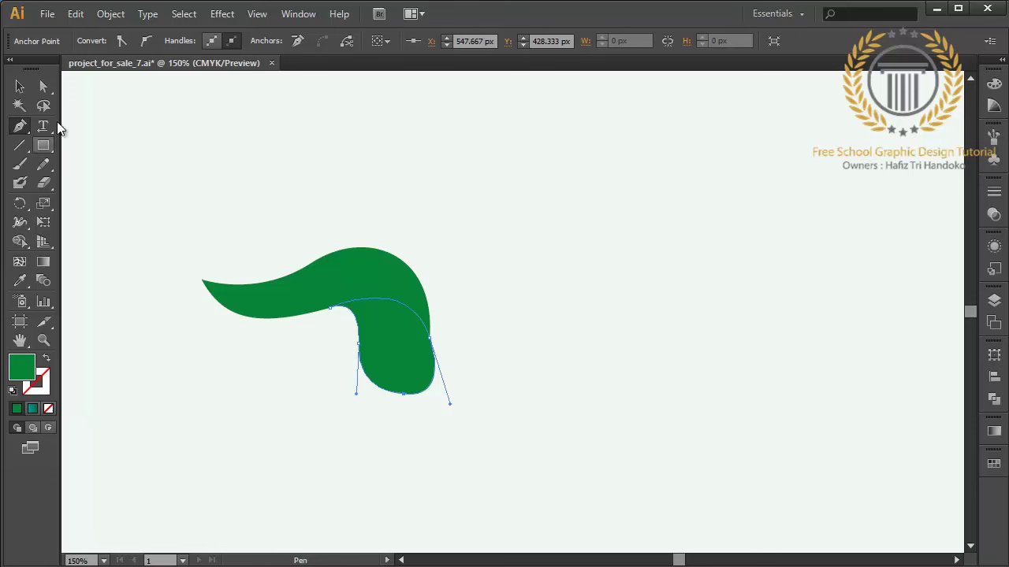
pyautogui.click(43, 87)
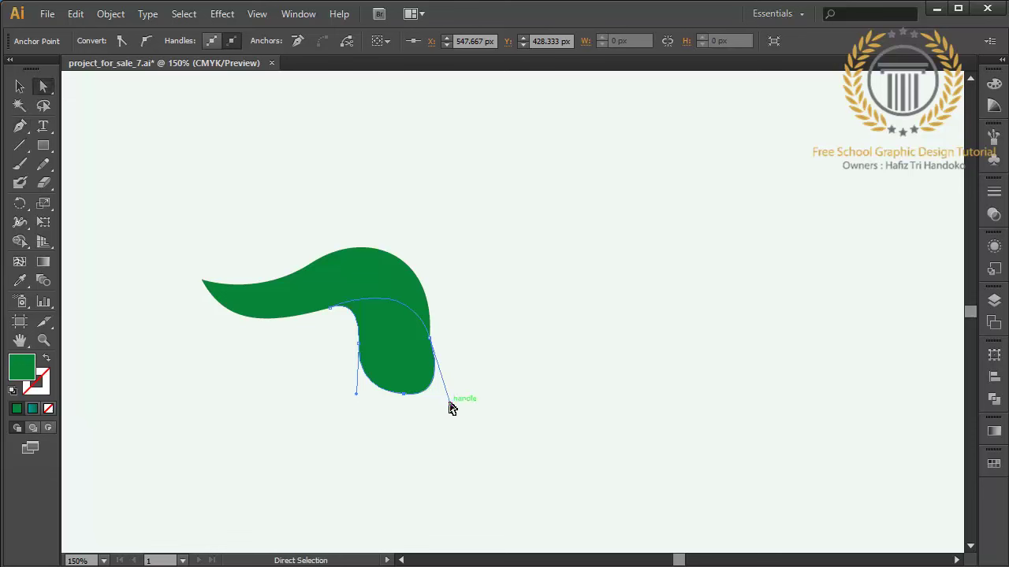
pyautogui.moveTo(451, 408); pyautogui.dragTo(436, 385)
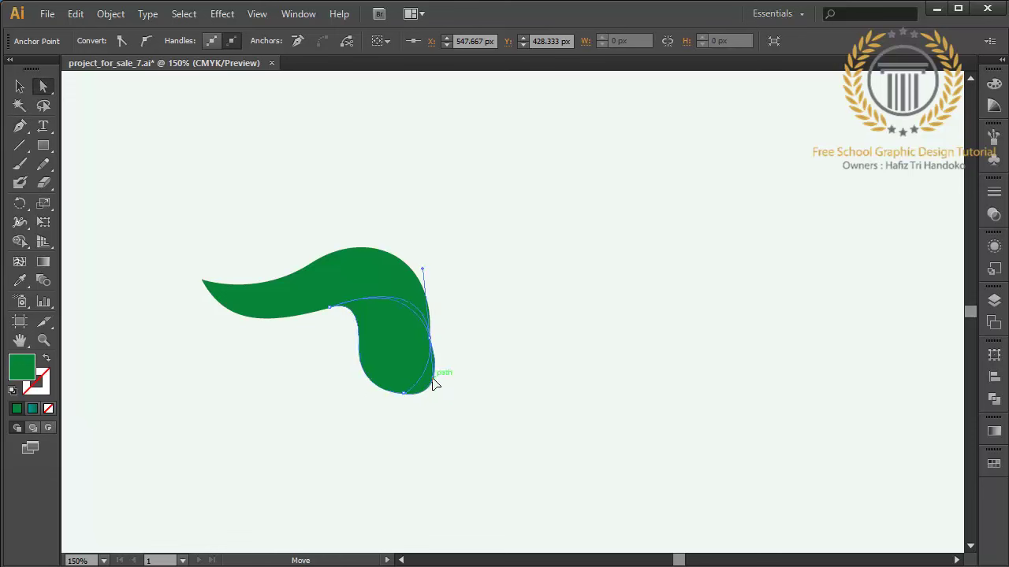
pyautogui.click(291, 353)
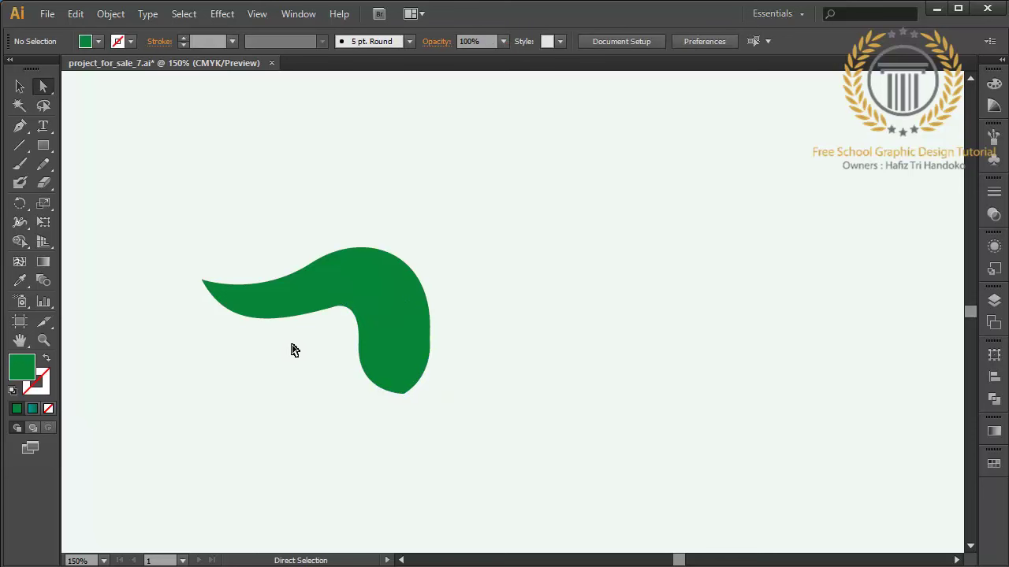
# Select the leaf, then pen-draw a curved path over its top down to the right edge
pyautogui.click(20, 87)
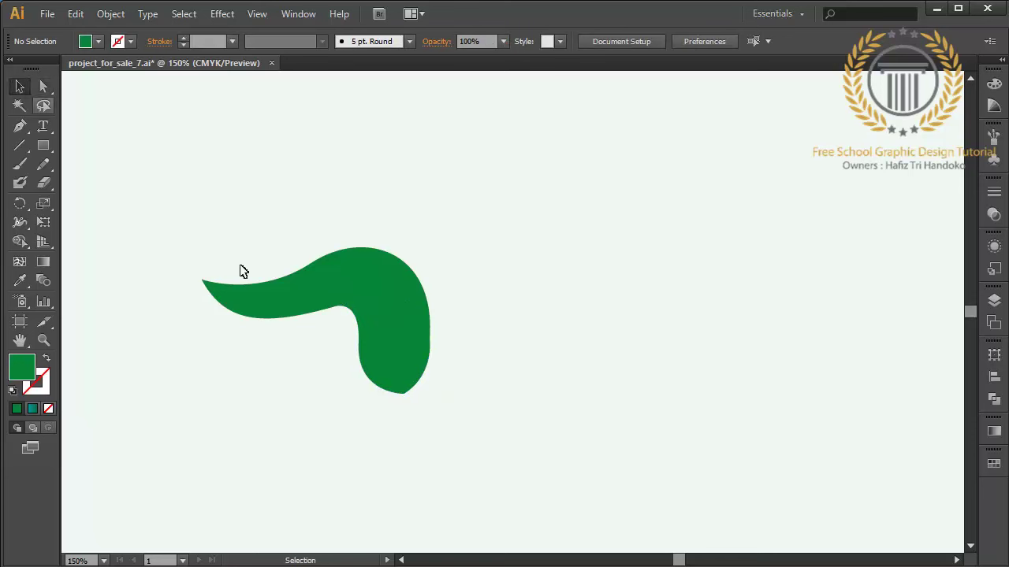
pyautogui.click(291, 299)
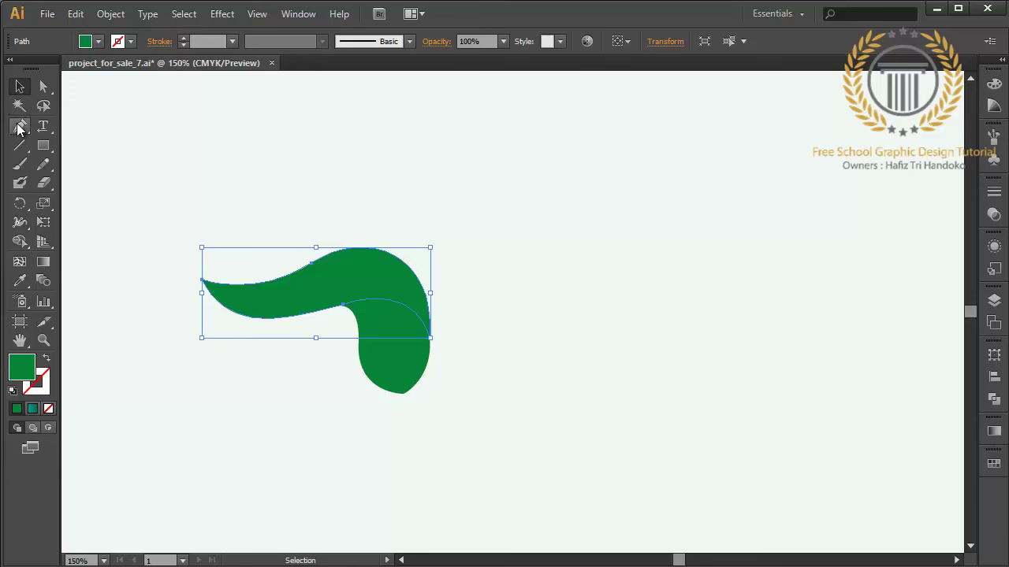
pyautogui.click(20, 126)
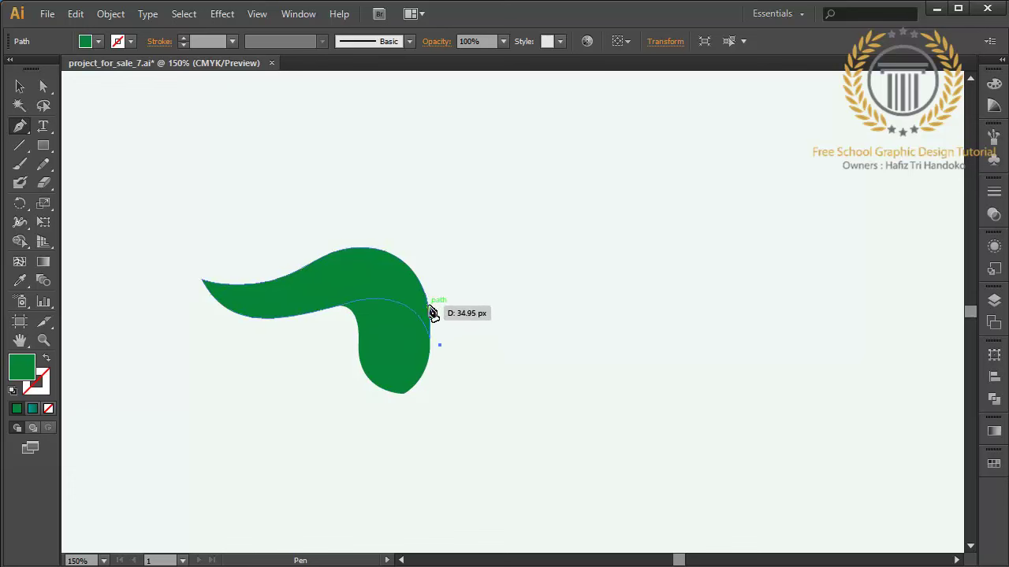
pyautogui.click(432, 341)
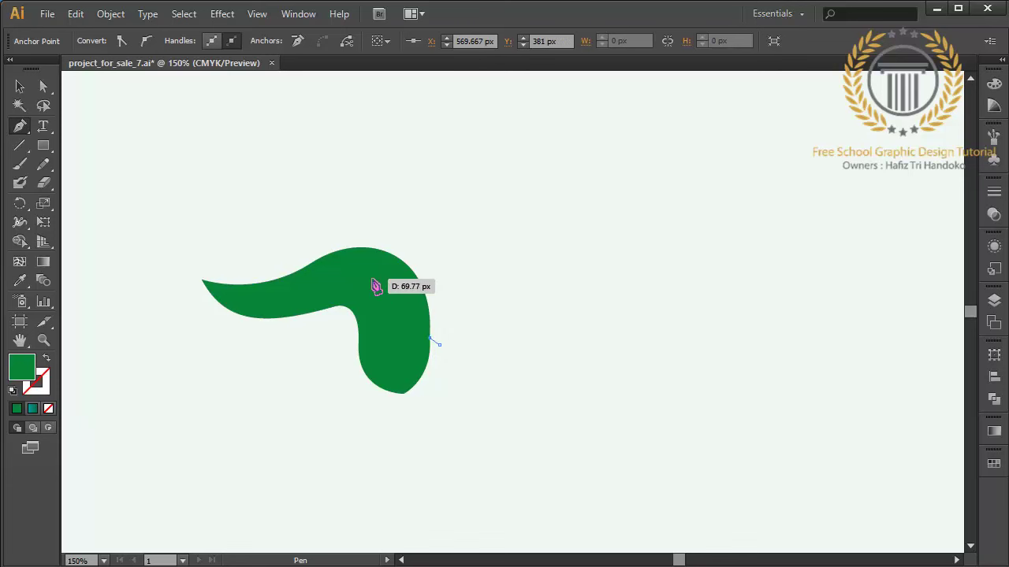
pyautogui.moveTo(370, 278); pyautogui.dragTo(230, 296)
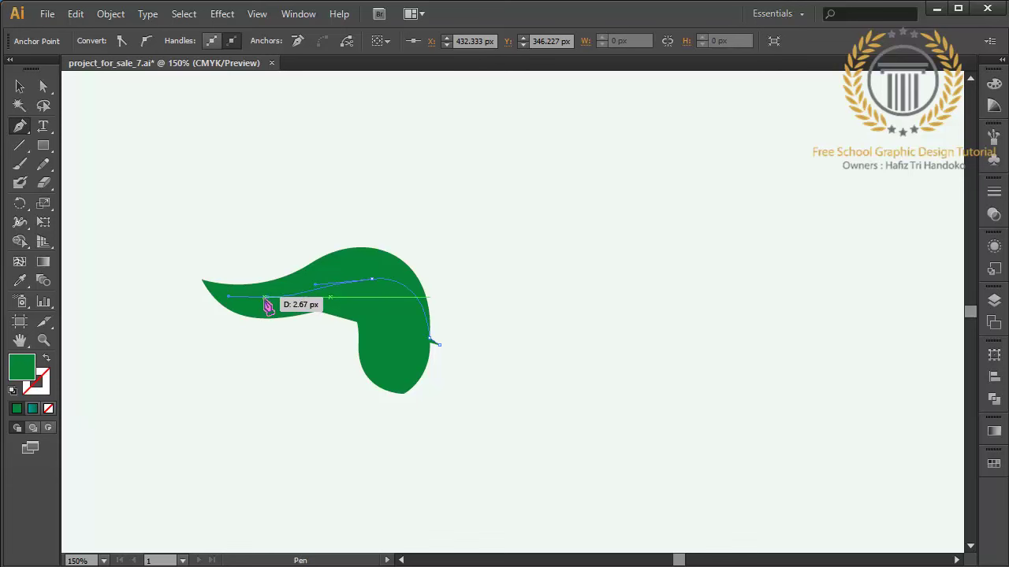
pyautogui.moveTo(268, 298); pyautogui.dragTo(351, 270)
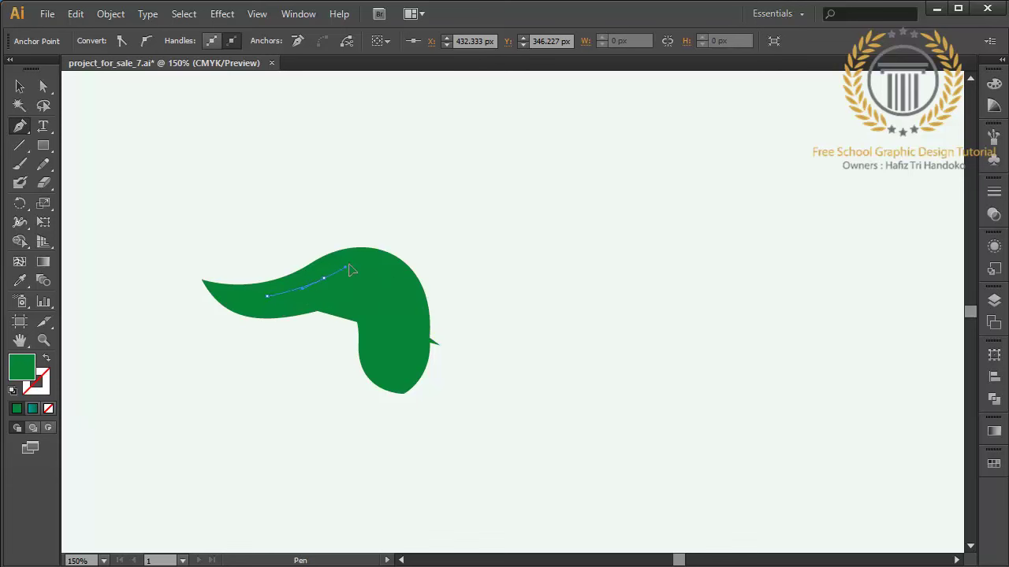
pyautogui.click(355, 263)
pyautogui.click(371, 279)
pyautogui.moveTo(429, 341)
pyautogui.mouseDown()
pyautogui.moveTo(445, 353)
pyautogui.moveTo(440, 345)
pyautogui.mouseUp()
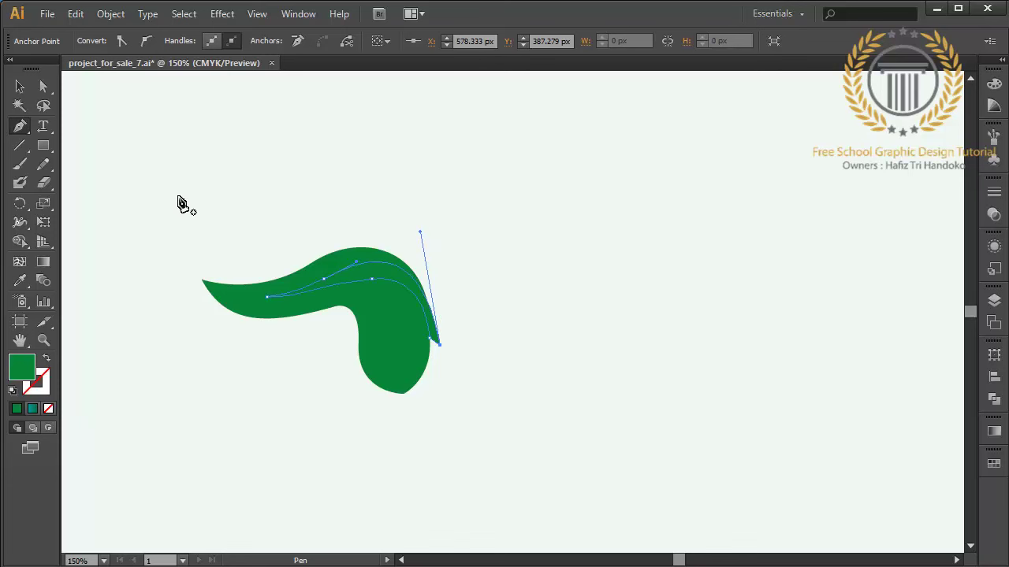
pyautogui.click(39, 87)
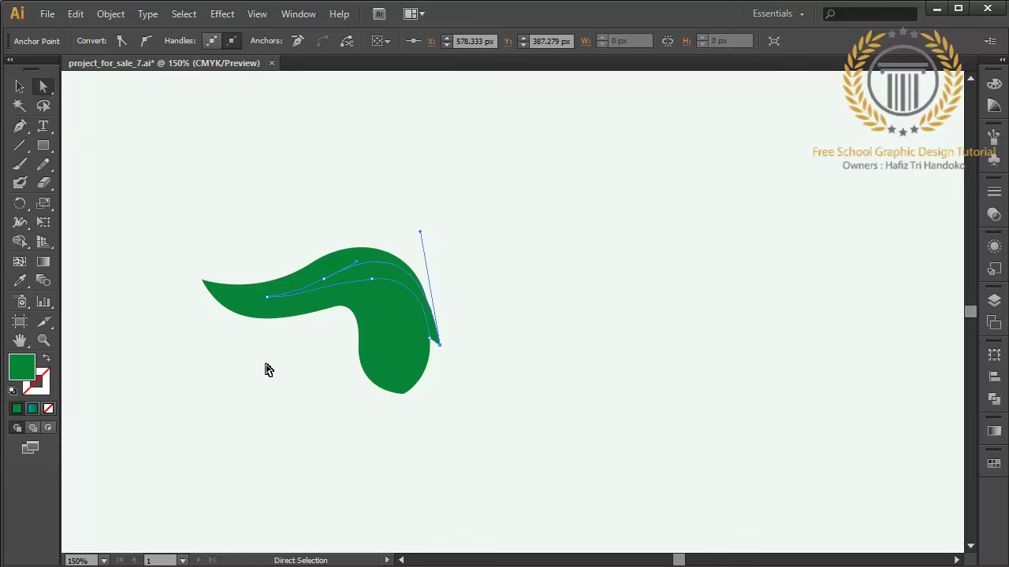
# Nudge the inner curve's anchor up and adjust its handles so it hugs the leaf's top
pyautogui.click(374, 280)
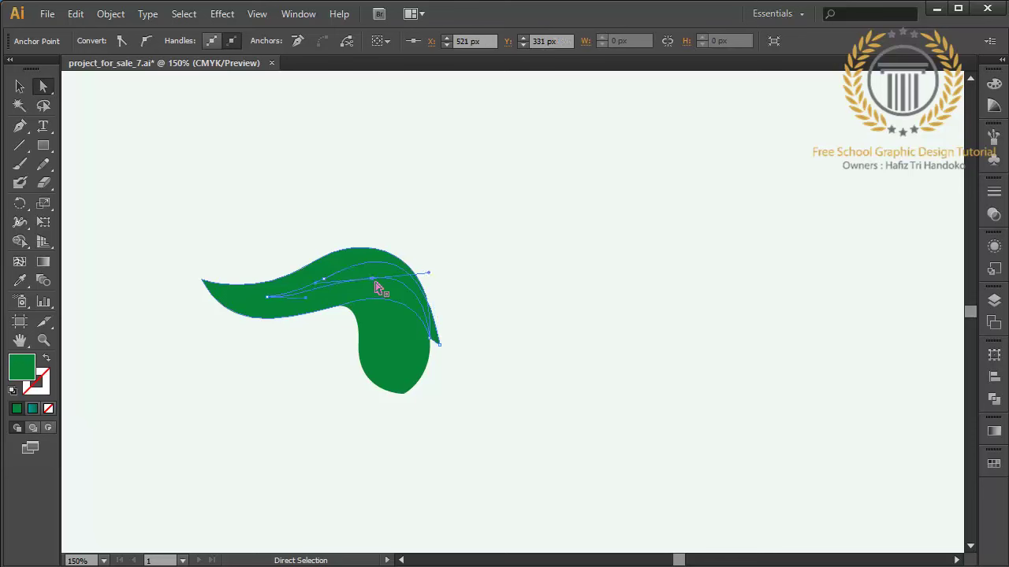
pyautogui.press('Up')
pyautogui.press('Up')
pyautogui.press('Up')
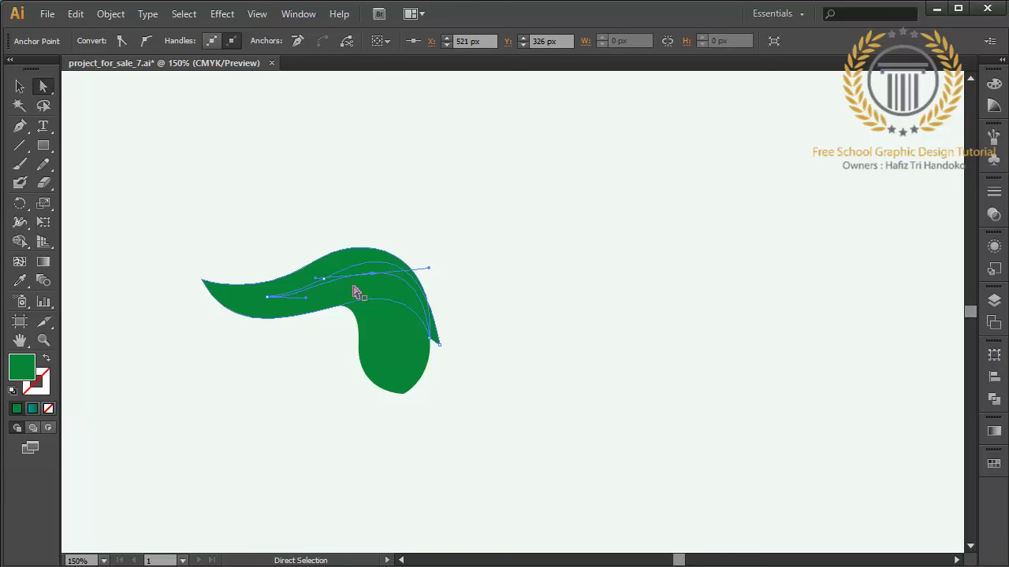
pyautogui.moveTo(305, 297)
pyautogui.mouseDown()
pyautogui.moveTo(331, 298)
pyautogui.moveTo(327, 278)
pyautogui.mouseUp()
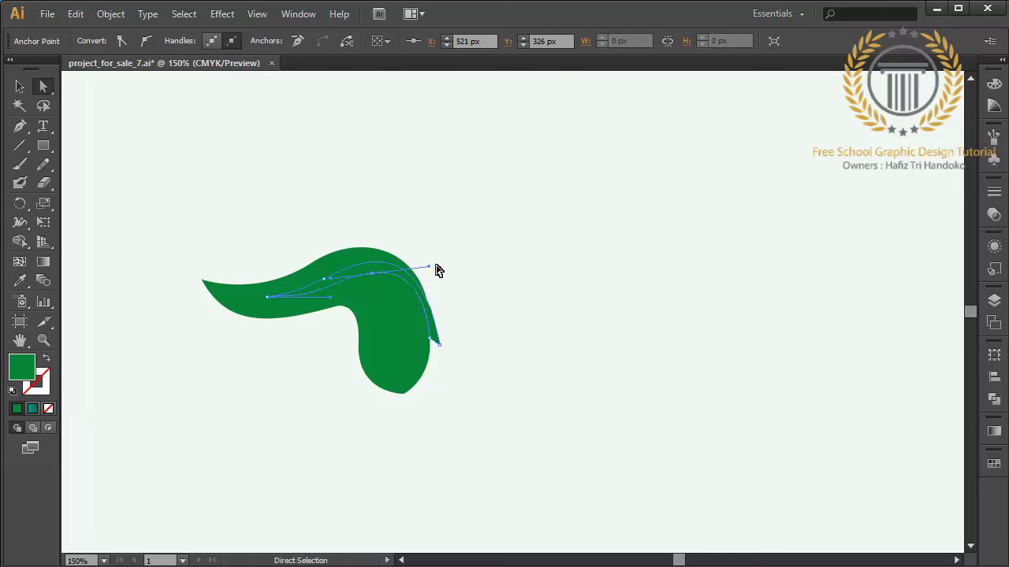
pyautogui.moveTo(428, 268); pyautogui.dragTo(424, 274)
pyautogui.click(20, 86)
# Select the leaf and inner curve and apply Pathfinder Minus Front to cut a thin gap
pyautogui.moveTo(660, 248)
pyautogui.mouseDown()
pyautogui.moveTo(518, 281)
pyautogui.moveTo(423, 289)
pyautogui.mouseUp()
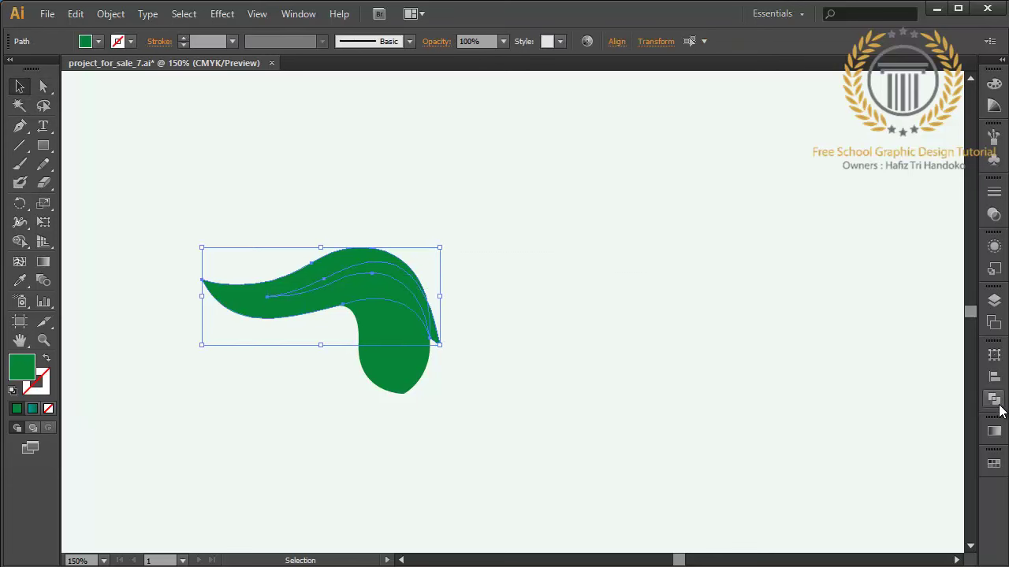
pyautogui.click(994, 400)
pyautogui.click(838, 381)
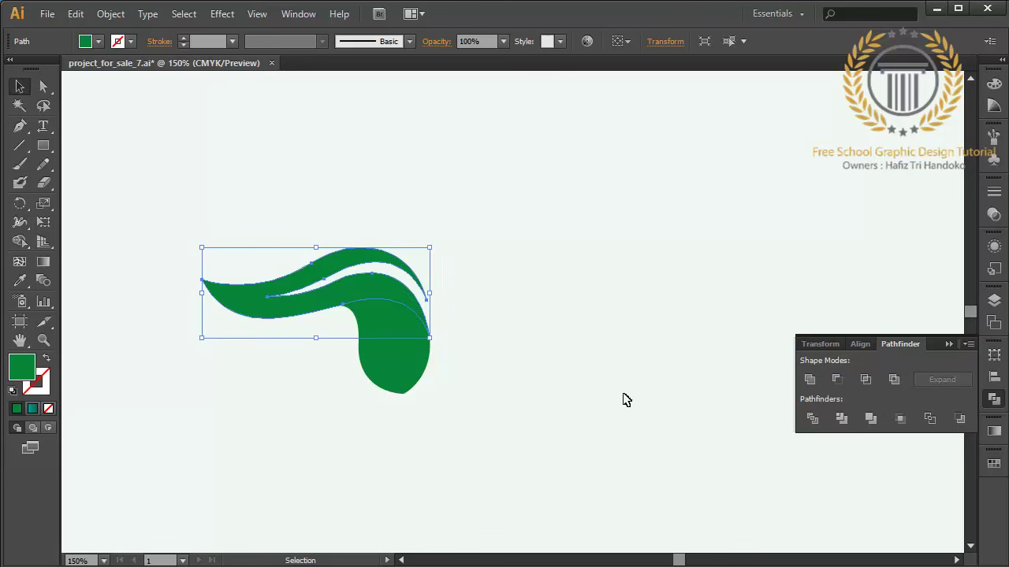
pyautogui.click(622, 400)
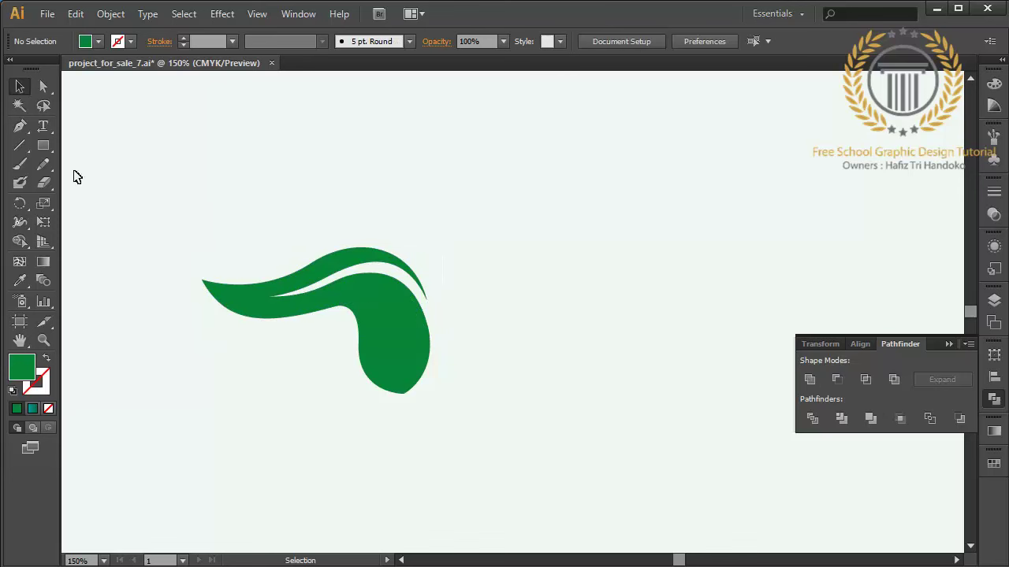
pyautogui.click(22, 126)
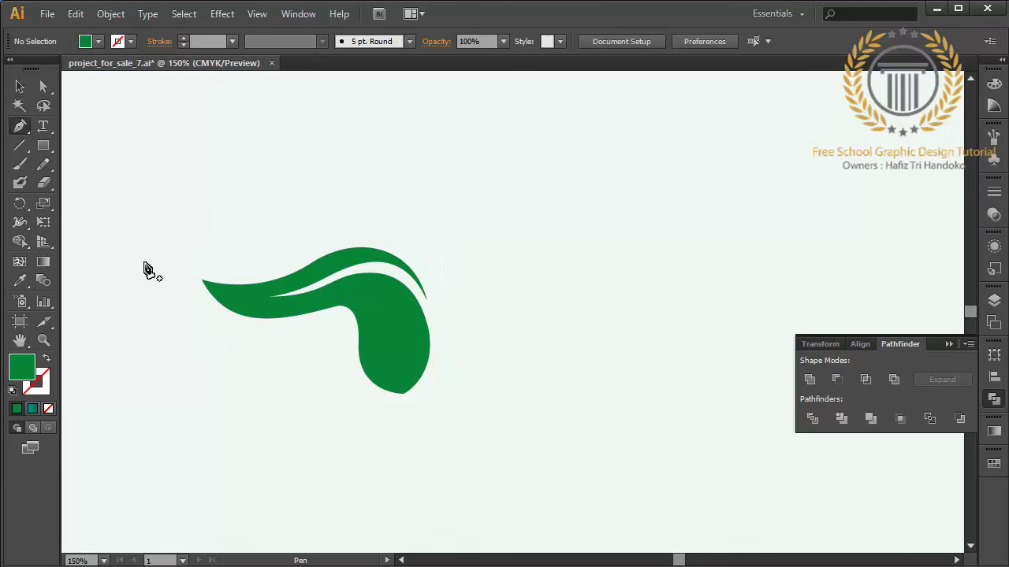
pyautogui.click(398, 422)
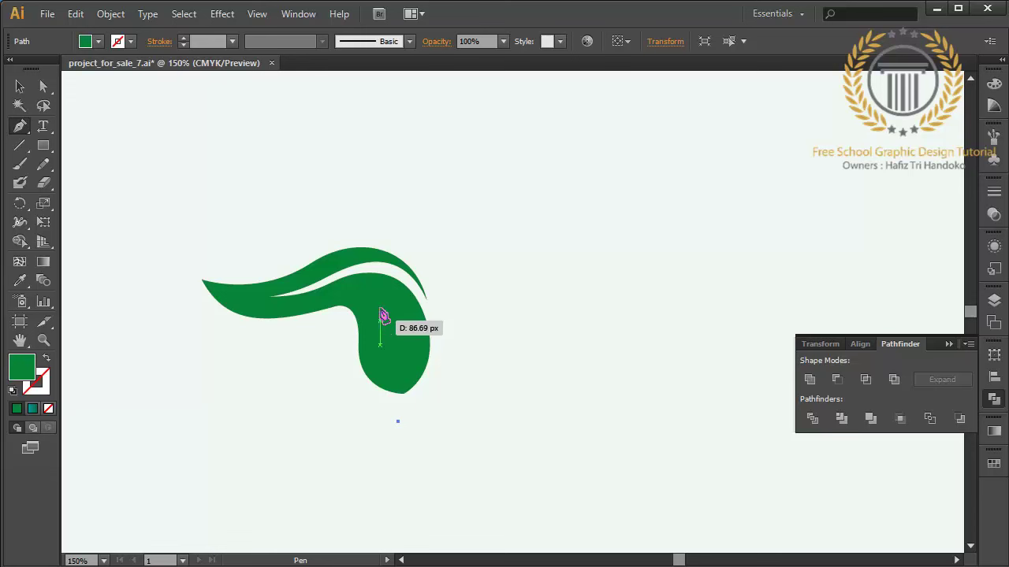
# Draw a slanted slit shape and subtract it from the tail with Minus Front, making two lobes
pyautogui.moveTo(379, 322); pyautogui.dragTo(351, 268)
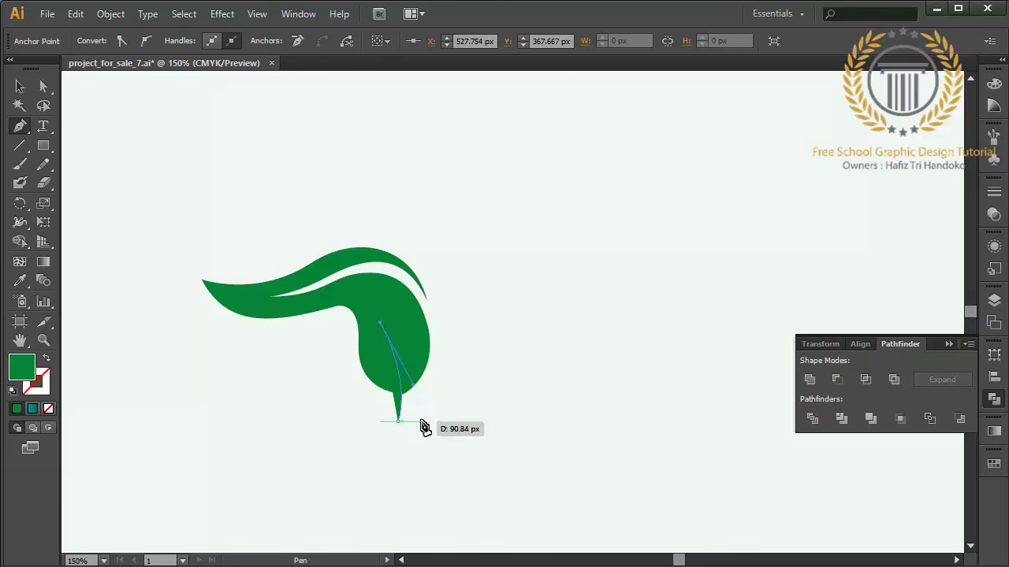
pyautogui.moveTo(420, 421); pyautogui.dragTo(424, 485)
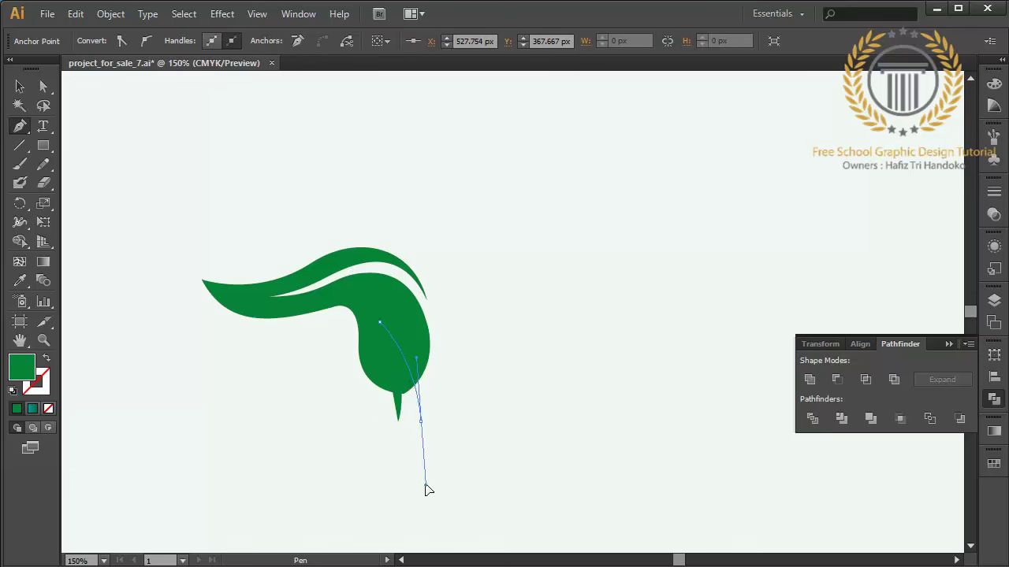
pyautogui.click(398, 419)
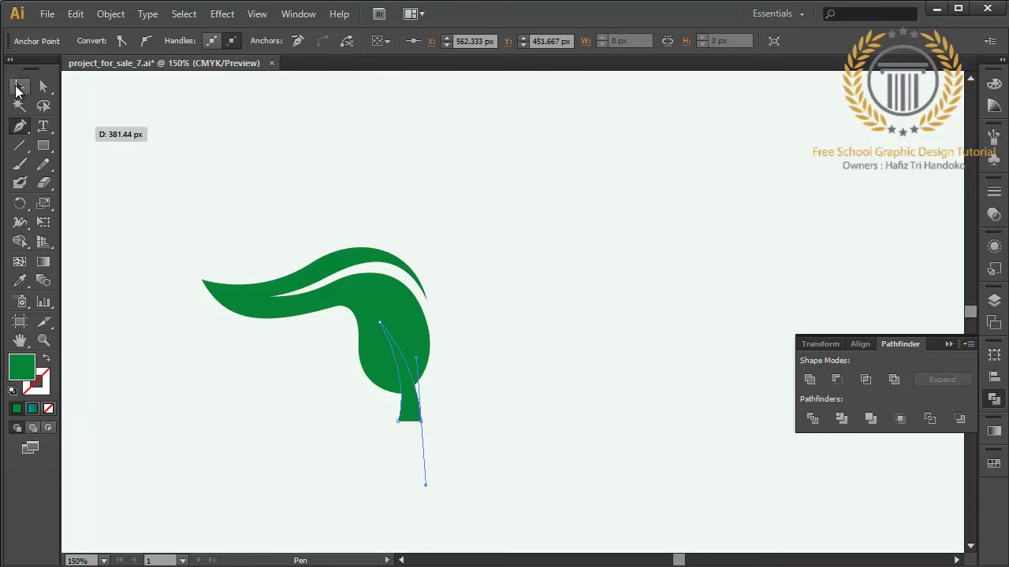
pyautogui.click(19, 89)
pyautogui.moveTo(442, 371); pyautogui.dragTo(443, 372)
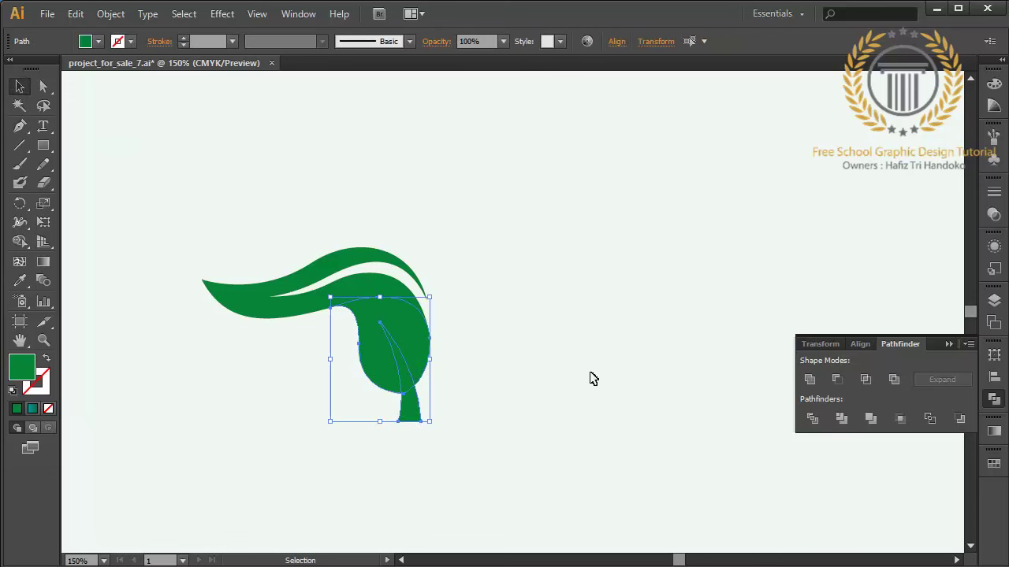
pyautogui.click(836, 379)
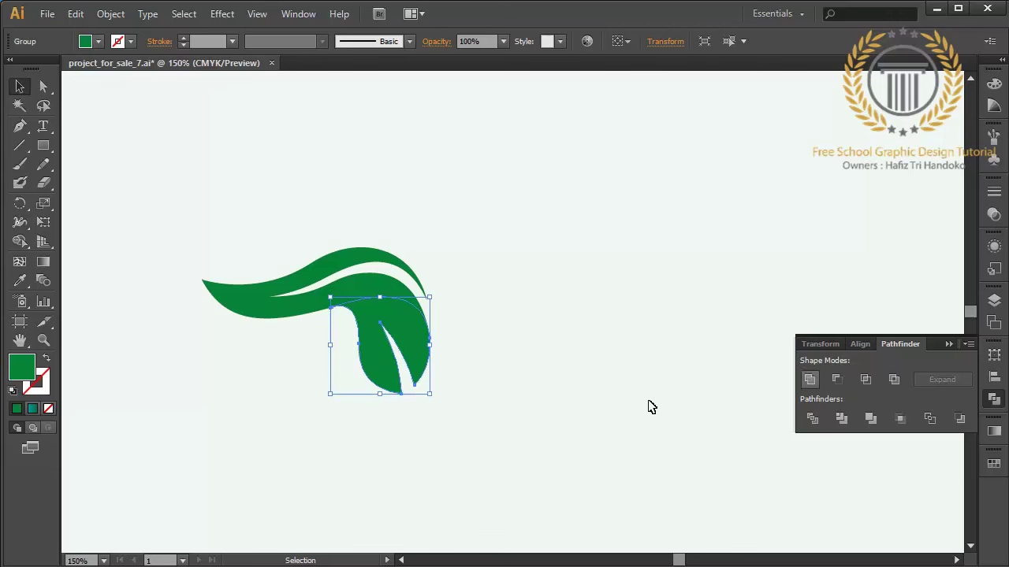
pyautogui.click(616, 412)
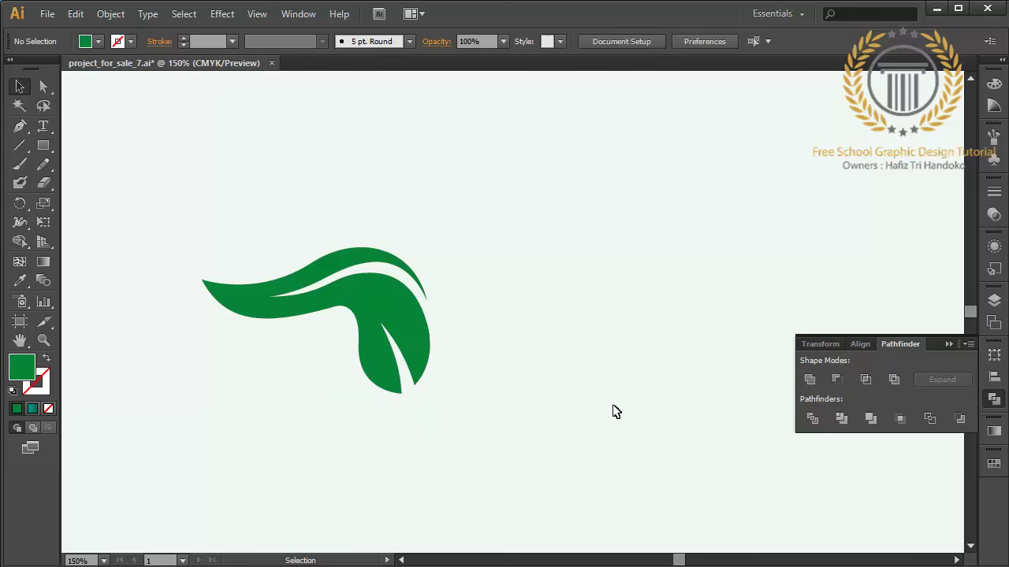
pyautogui.click(420, 365)
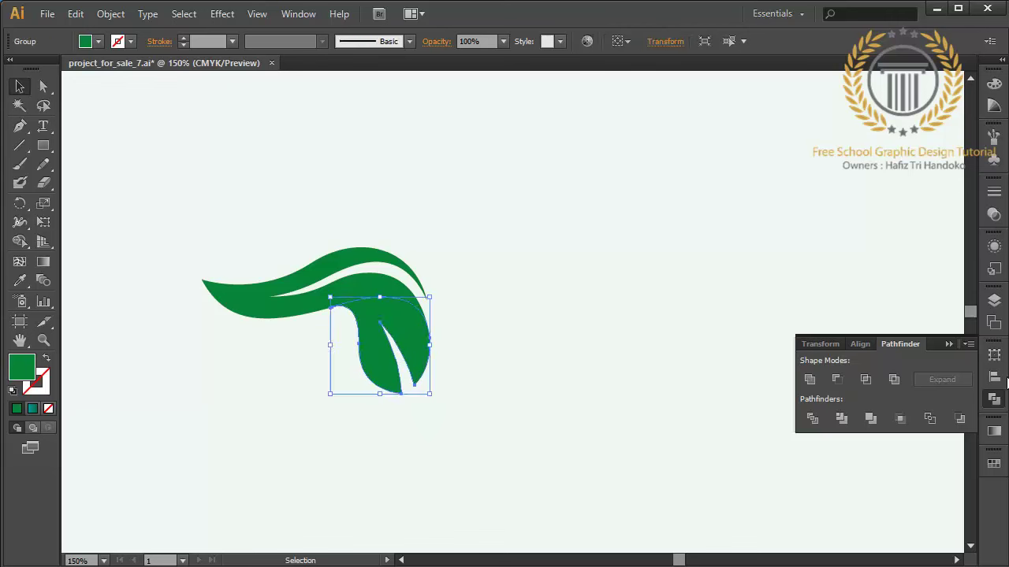
# Apply the teal gradient swatch to the lower leaf and upper swoop, angled top to bottom
pyautogui.click(994, 464)
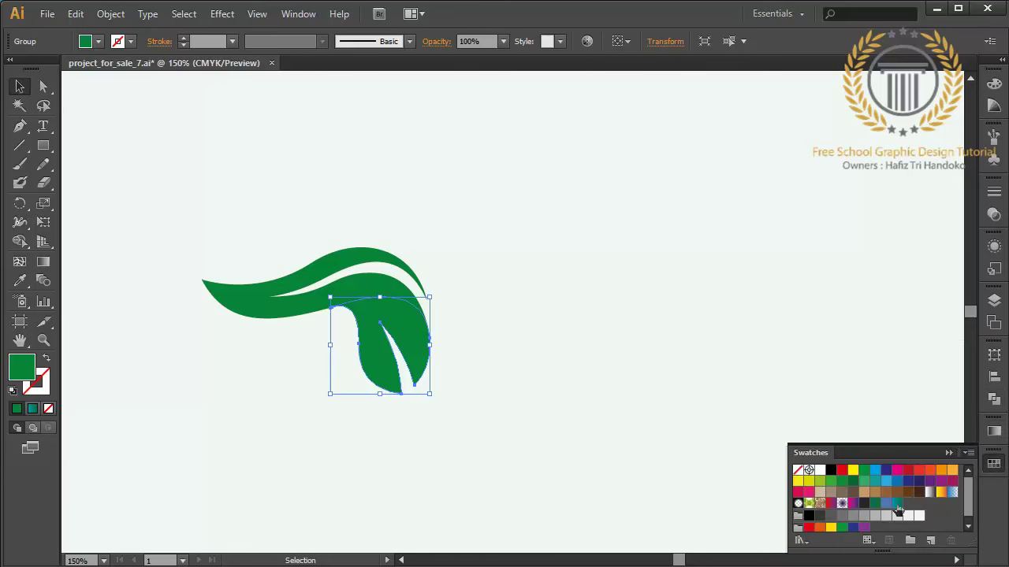
pyautogui.click(897, 503)
pyautogui.click(39, 263)
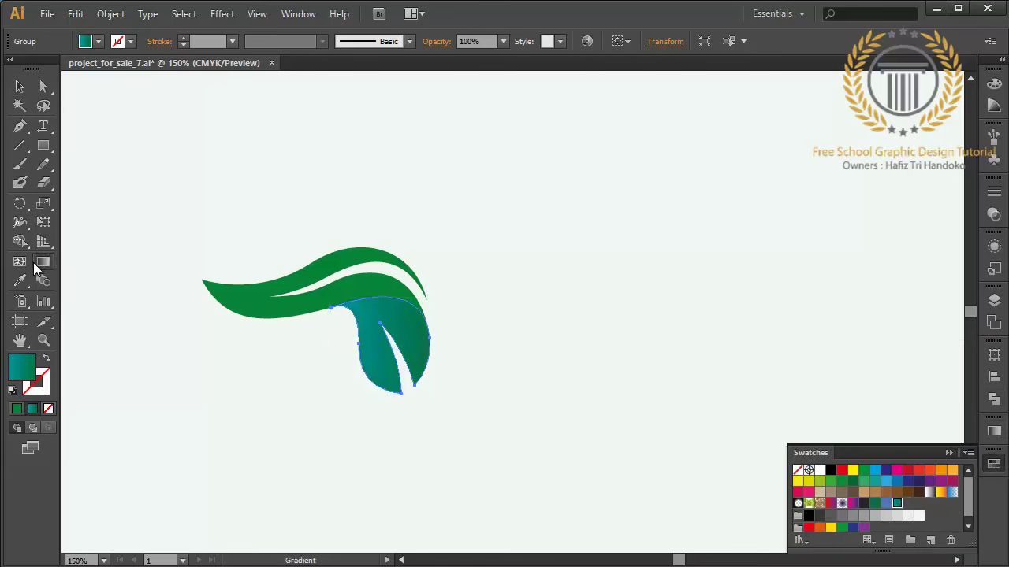
pyautogui.moveTo(343, 283); pyautogui.dragTo(375, 364)
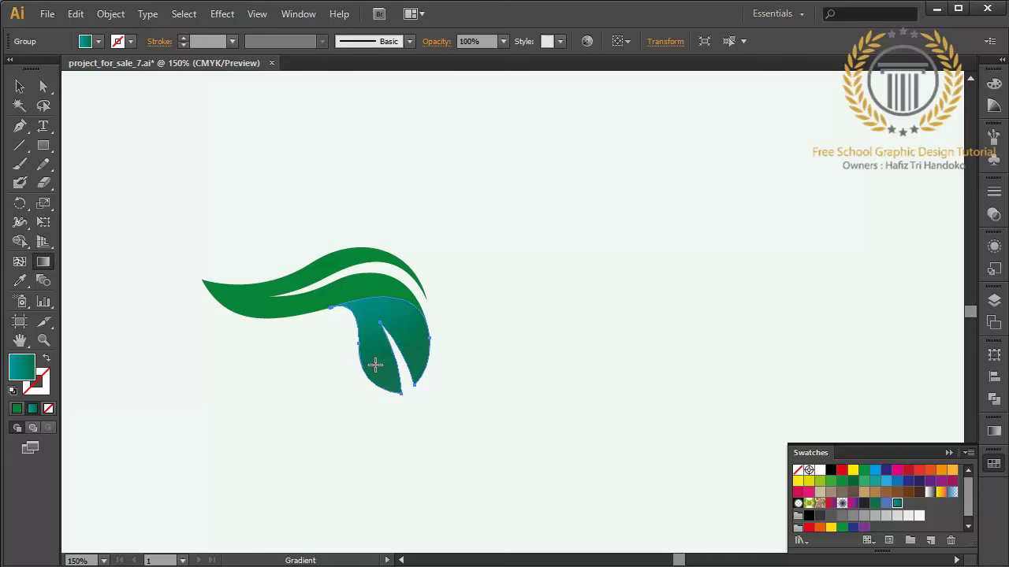
pyautogui.click(19, 87)
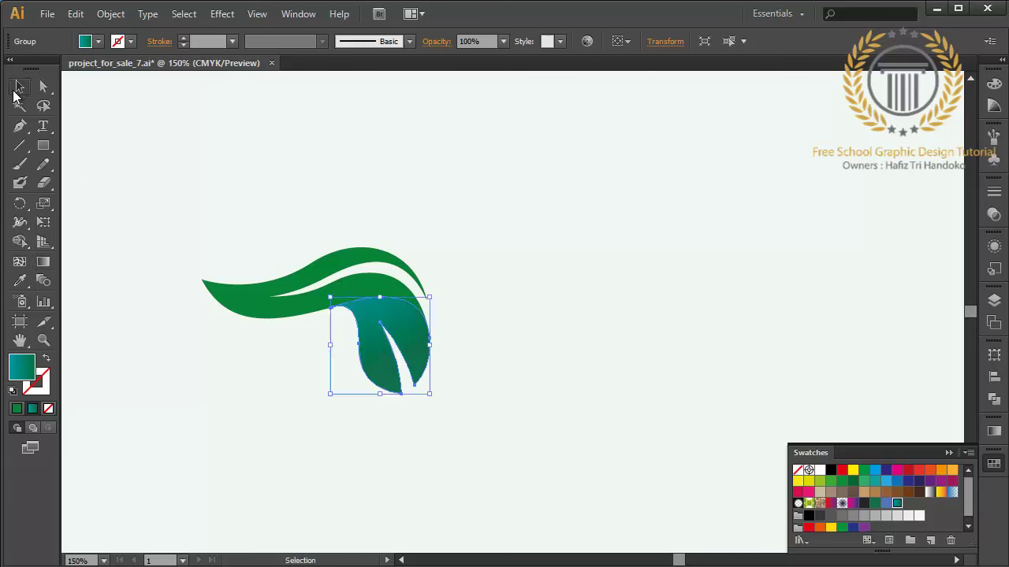
pyautogui.click(265, 306)
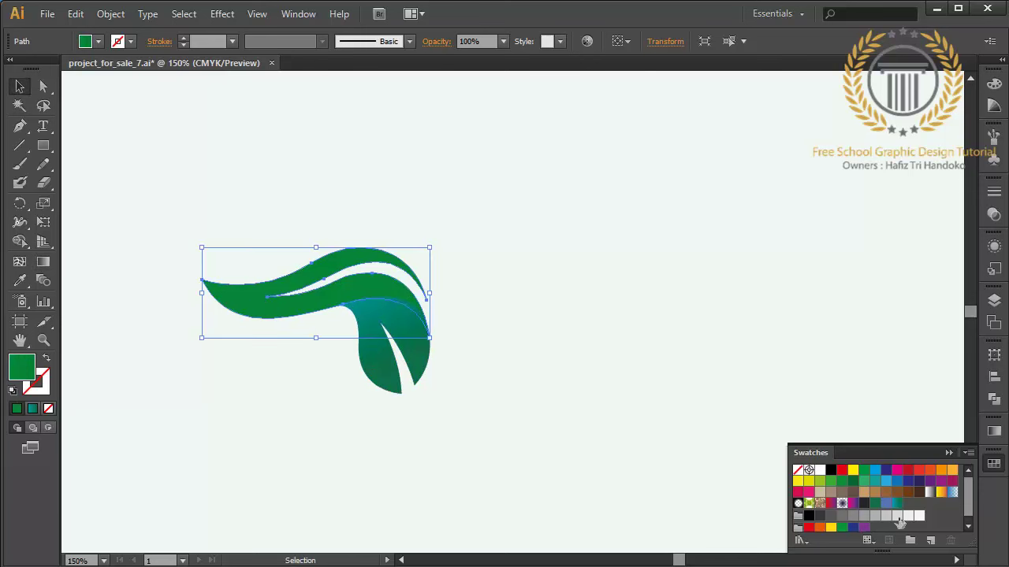
pyautogui.click(897, 503)
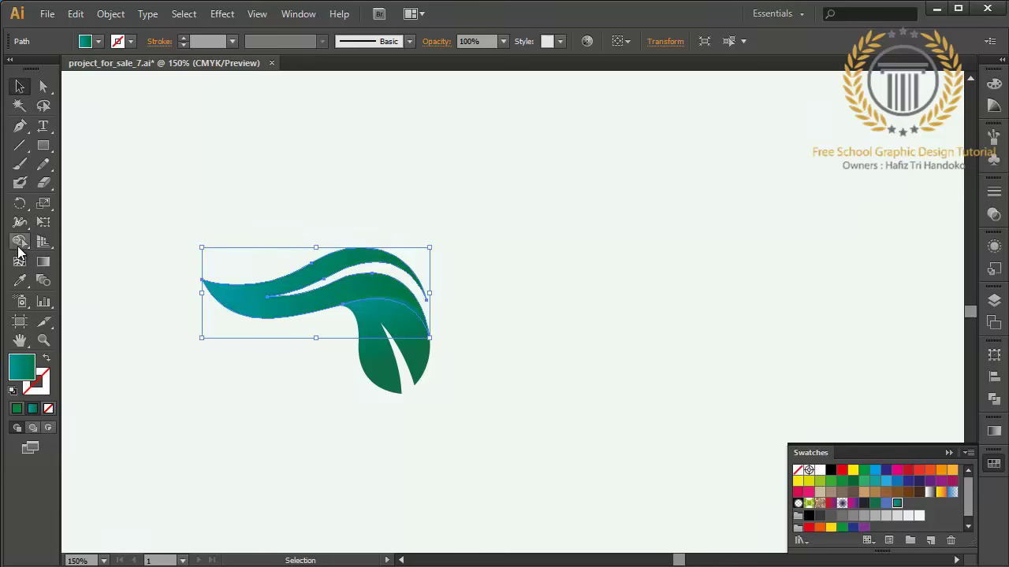
pyautogui.click(99, 219)
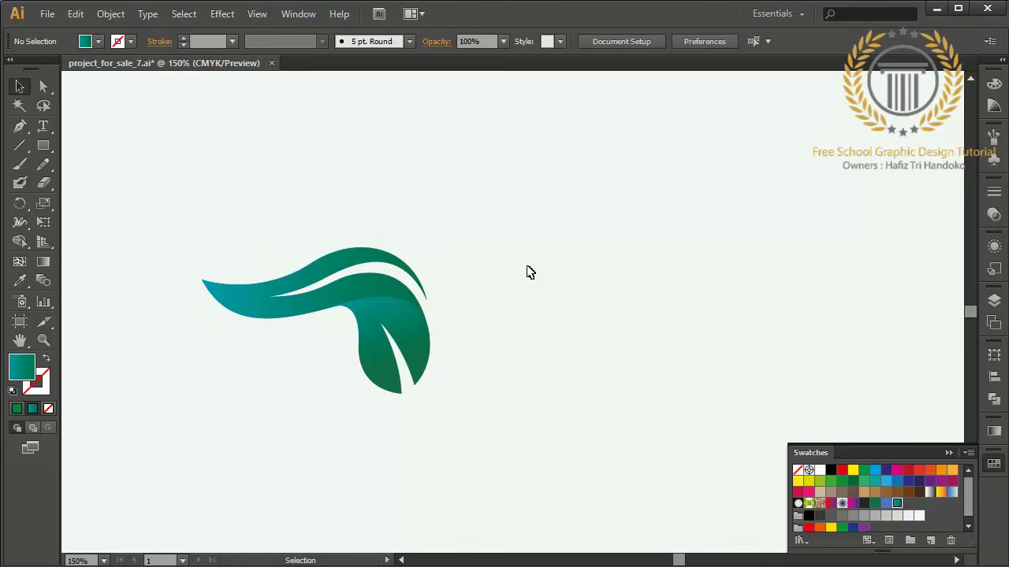
# Select all leaf artwork and set the gradient's start stop to yellow-green (C35 Y100)
pyautogui.moveTo(530, 272); pyautogui.dragTo(292, 473)
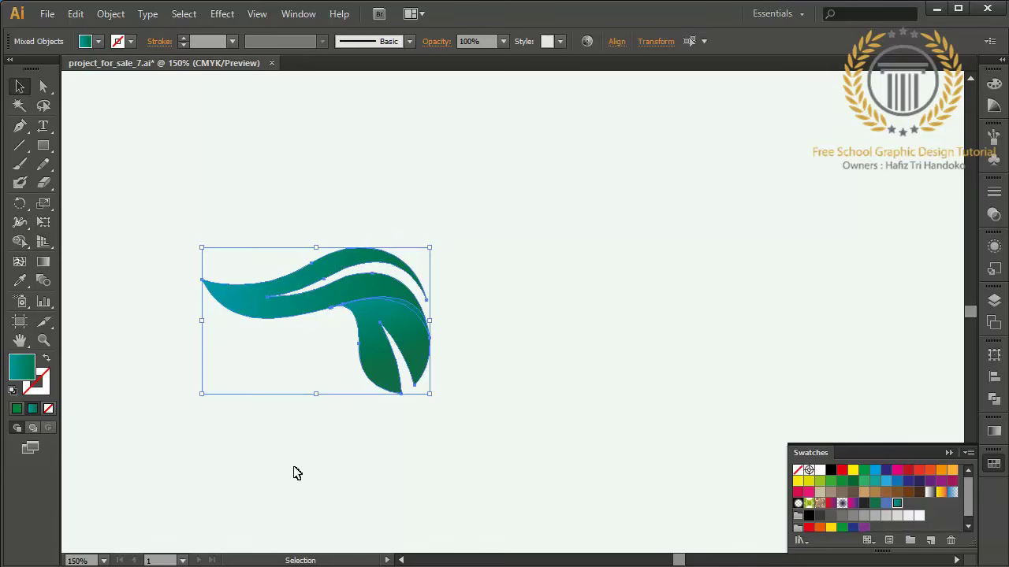
pyautogui.click(990, 434)
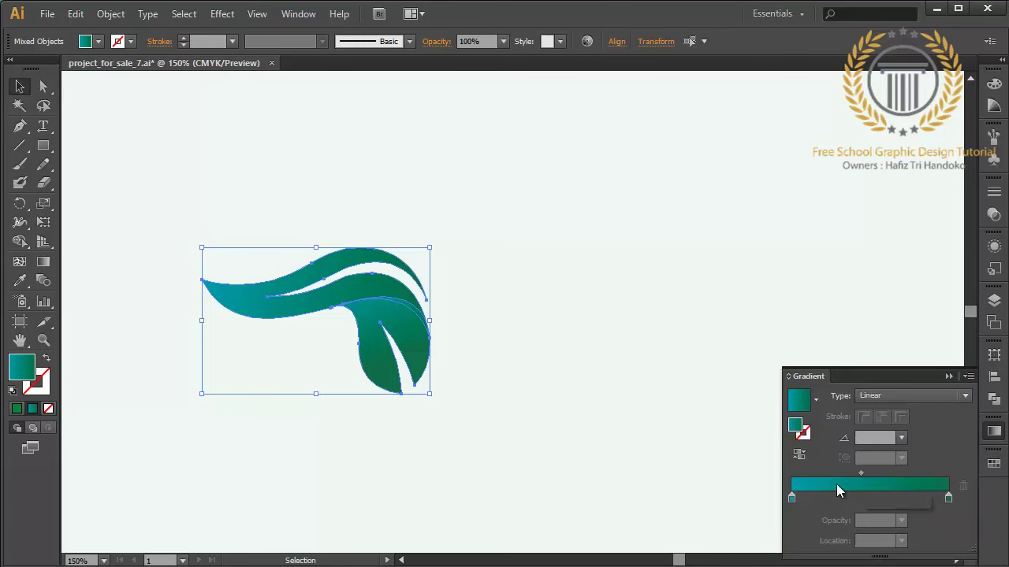
pyautogui.doubleClick(791, 499)
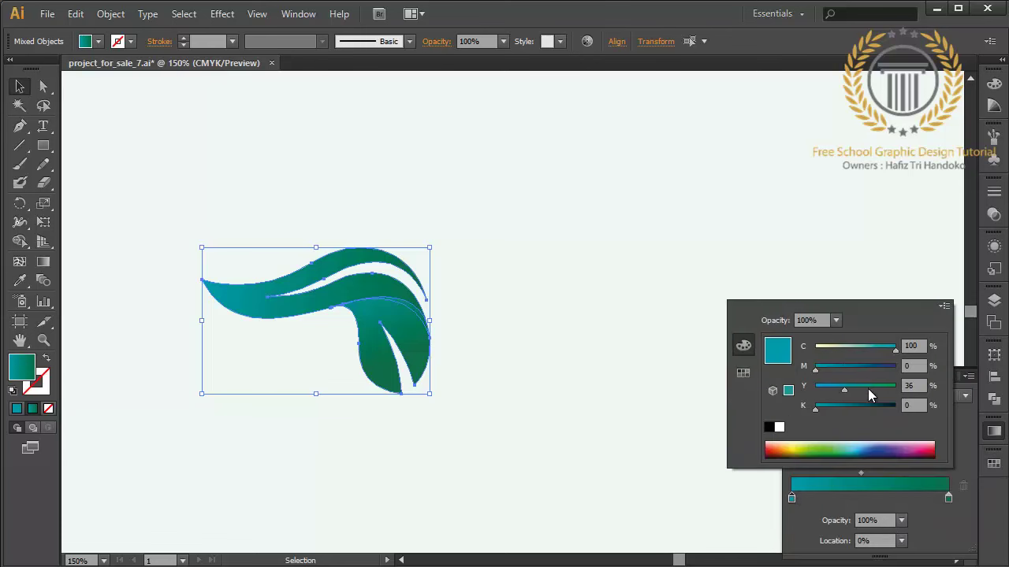
pyautogui.moveTo(869, 394); pyautogui.dragTo(931, 388)
pyautogui.moveTo(855, 348); pyautogui.dragTo(842, 348)
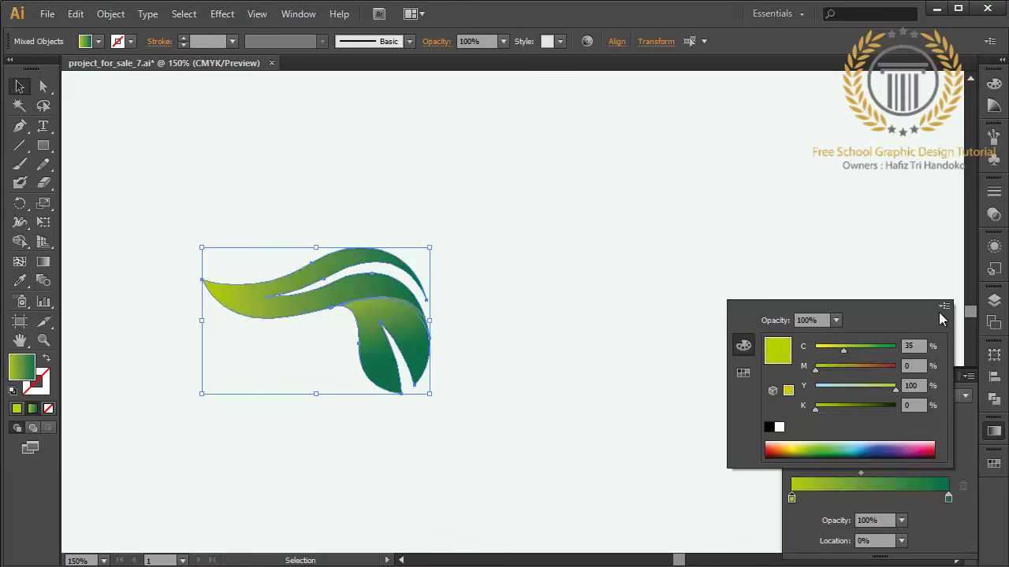
pyautogui.click(866, 284)
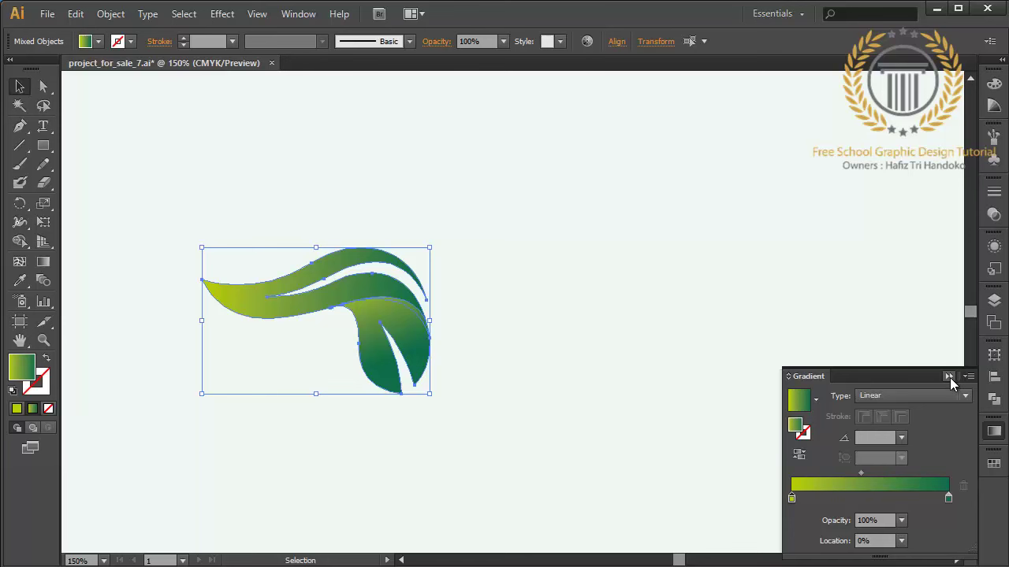
pyautogui.click(948, 376)
pyautogui.rightClick(390, 299)
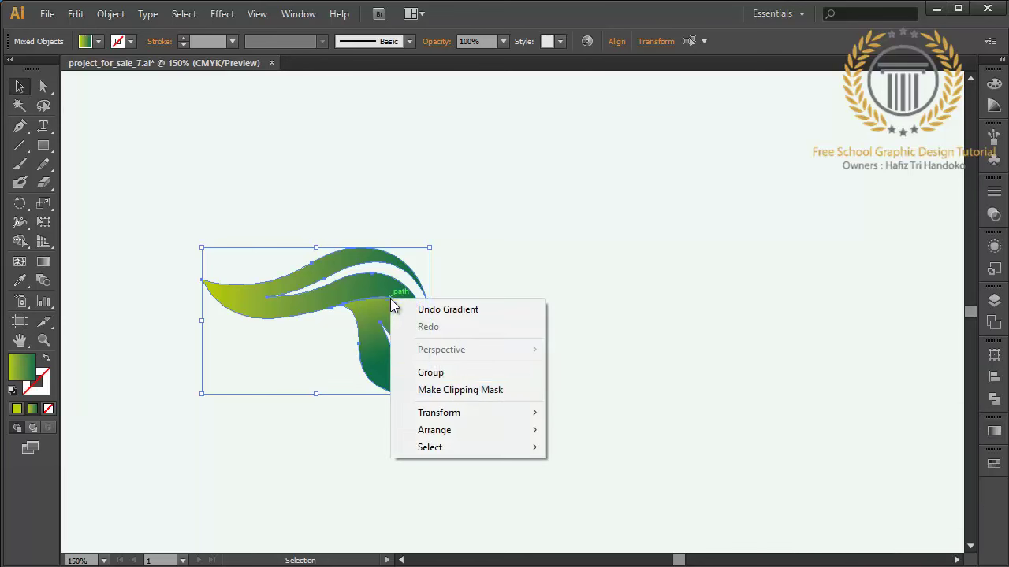
# Group the leaf shapes and try 90° rotated copies around different pivots, undoing each
pyautogui.click(428, 373)
pyautogui.click(19, 203)
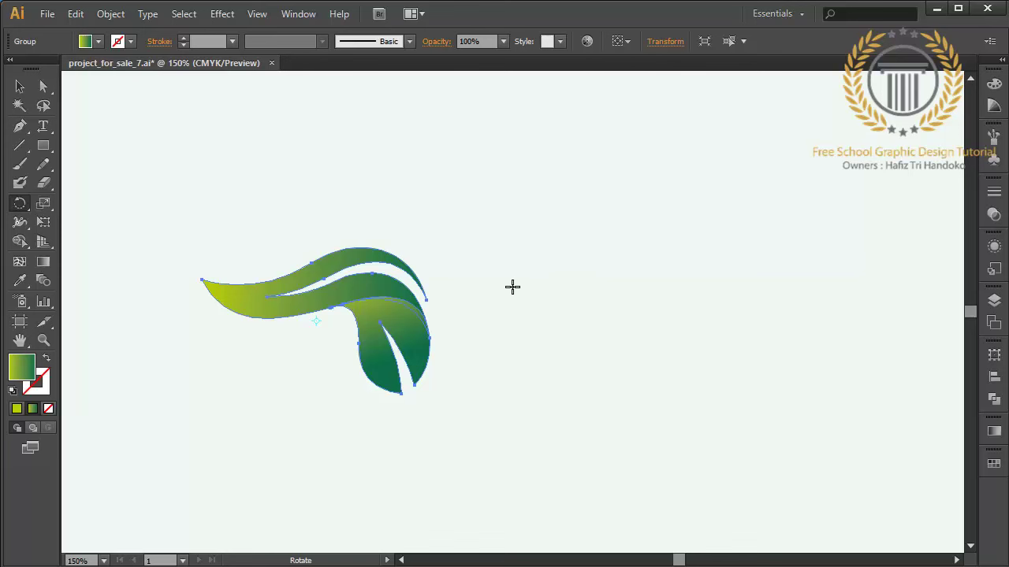
pyautogui.keyDown('alt'); pyautogui.click(490, 326); pyautogui.keyUp('alt')
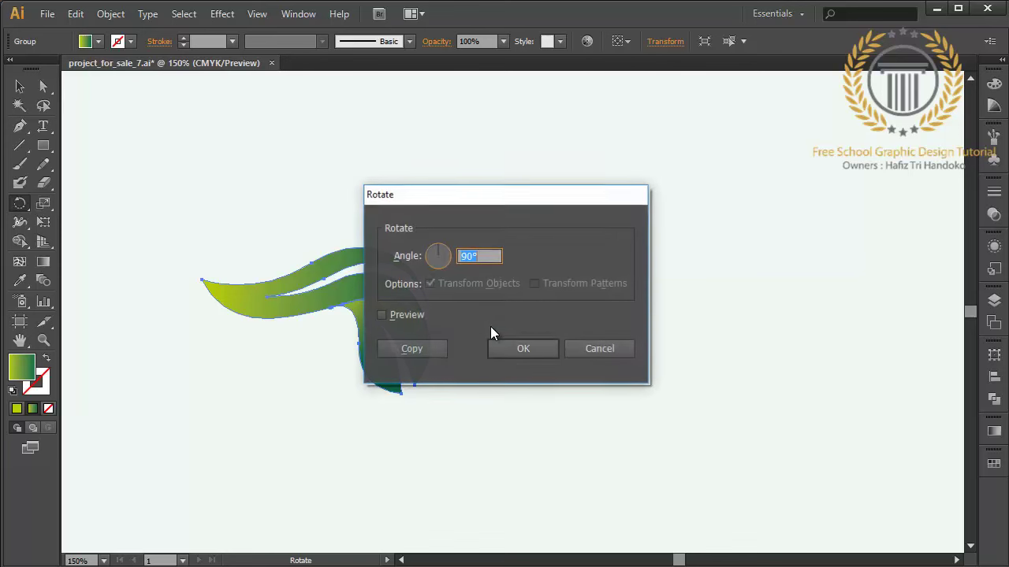
pyautogui.click(411, 349)
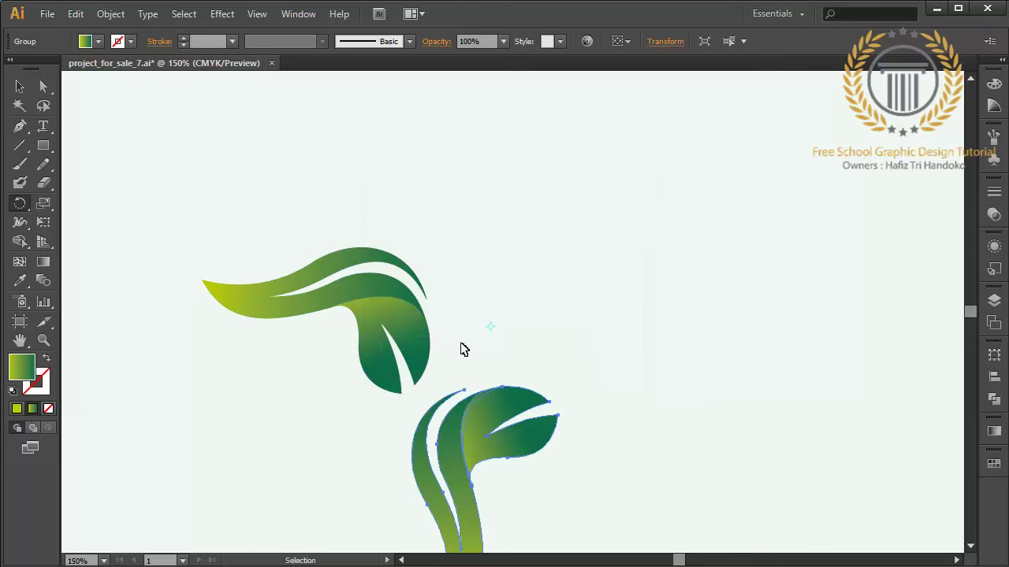
pyautogui.hotkey('ctrl', '-')
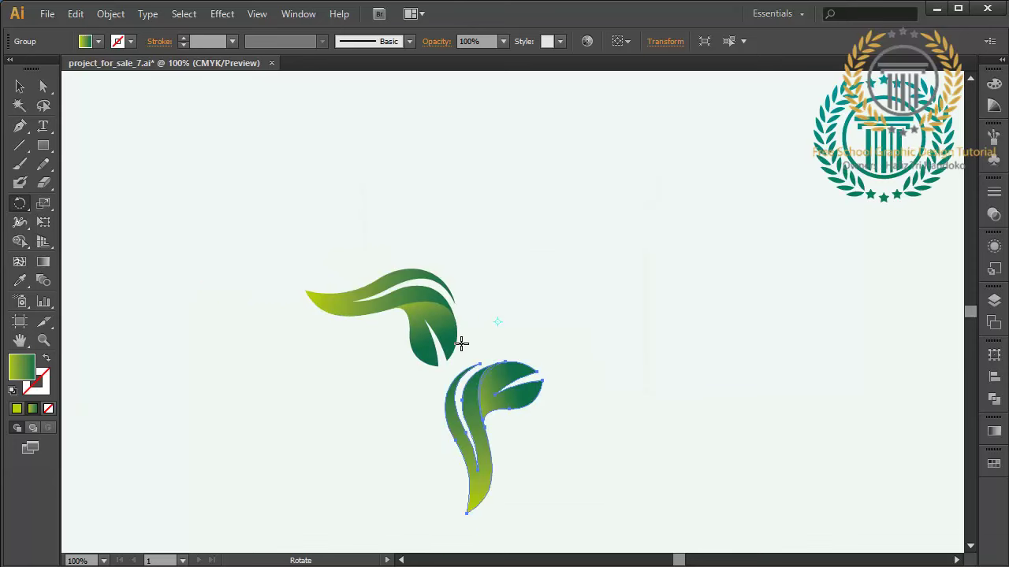
pyautogui.hotkey('ctrl', 'z')
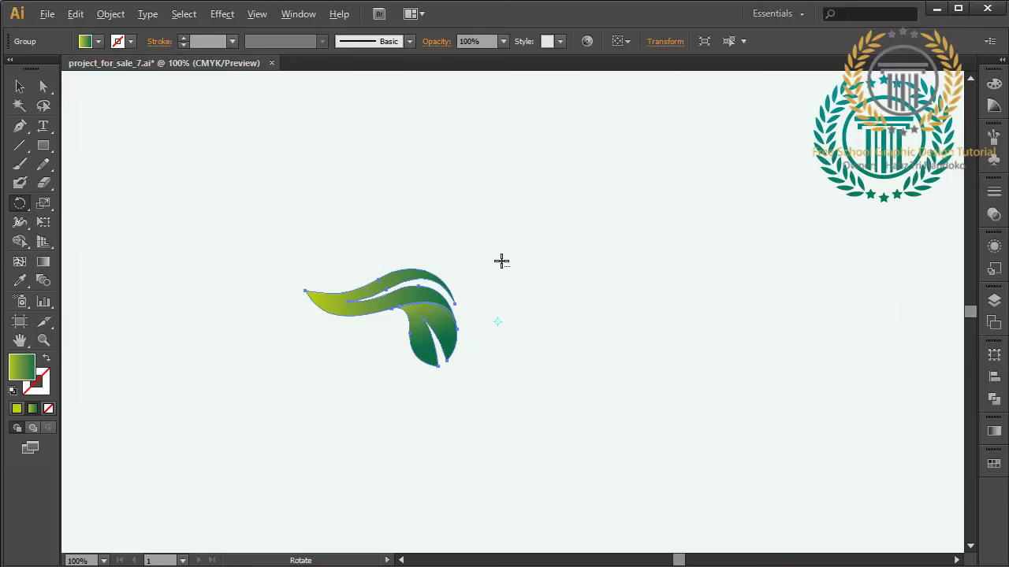
pyautogui.keyDown('alt'); pyautogui.click(502, 262); pyautogui.keyUp('alt')
pyautogui.click(424, 343)
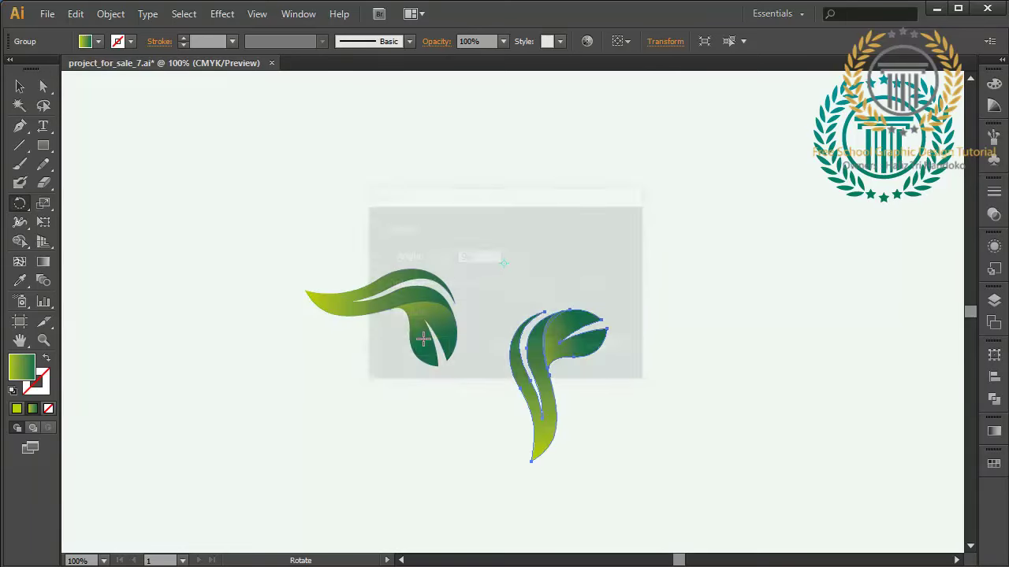
pyautogui.hotkey('ctrl', 'z')
# Set a final pivot, make a 90° copy and repeat it with Ctrl+D for four leaves
pyautogui.keyDown('alt'); pyautogui.click(463, 251); pyautogui.keyUp('alt')
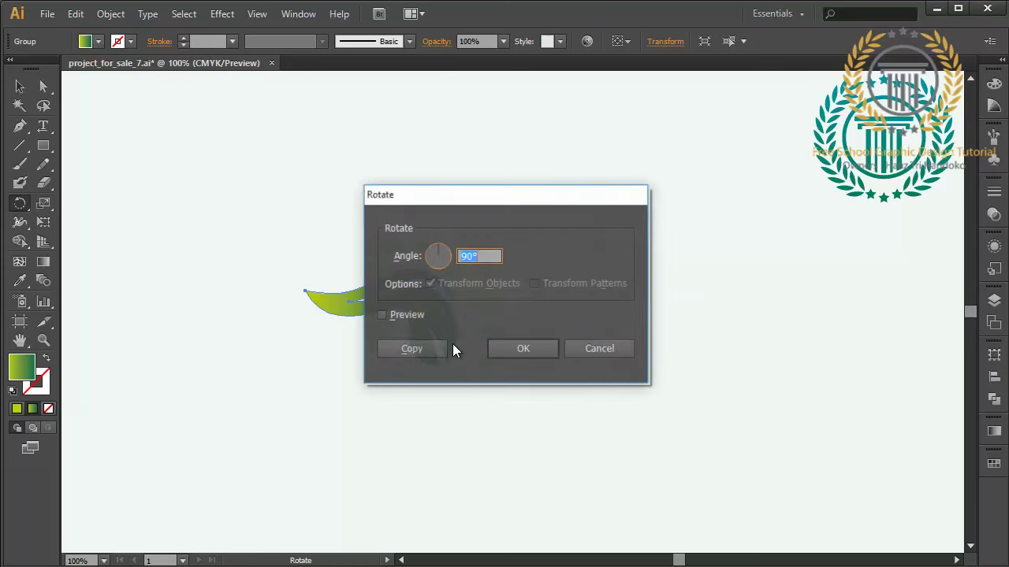
pyautogui.click(412, 348)
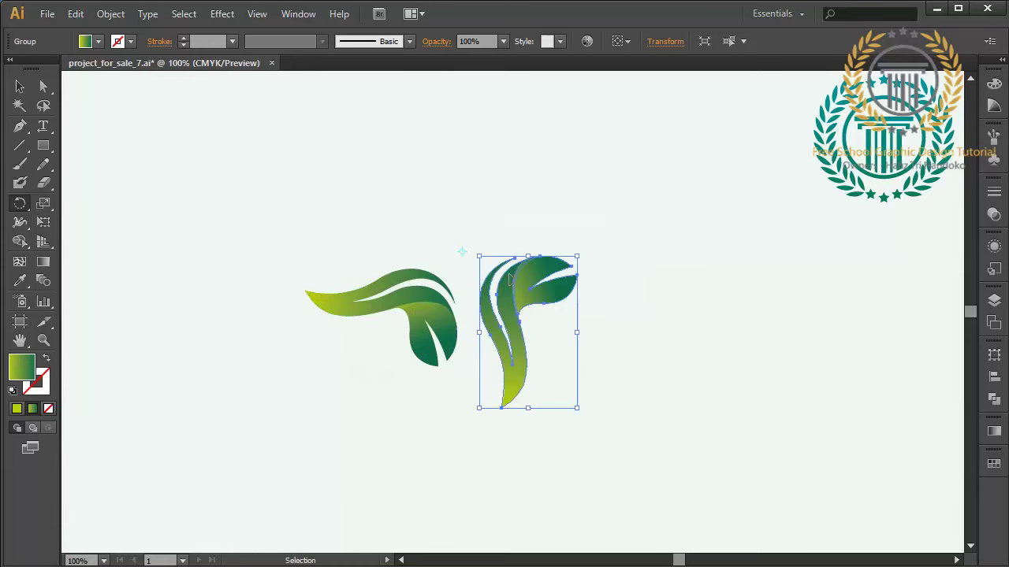
pyautogui.hotkey('ctrl', 'd')
pyautogui.hotkey('ctrl', 'd')
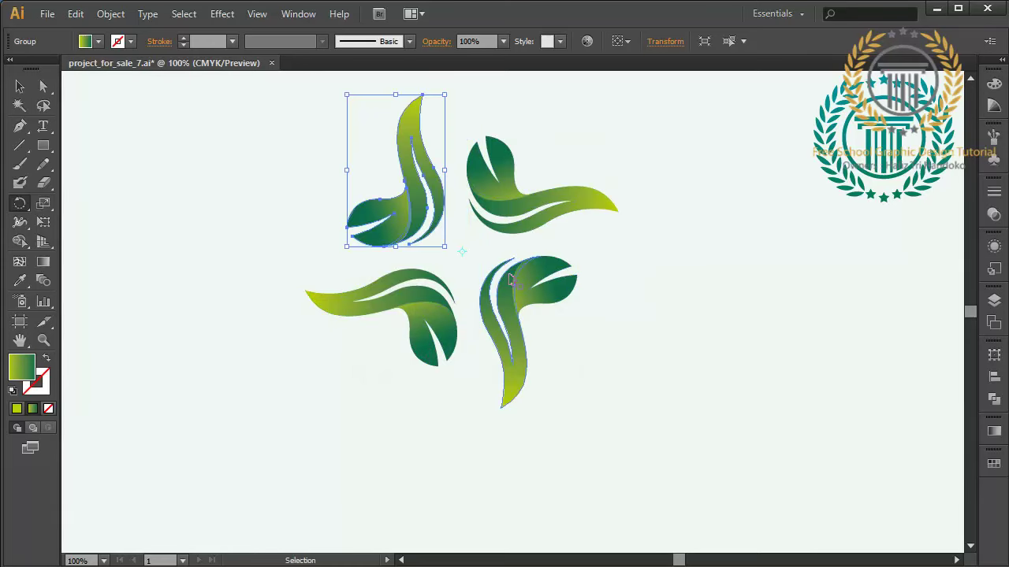
pyautogui.hotkey('ctrl', 'z')
pyautogui.hotkey('ctrl', 'z')
pyautogui.hotkey('ctrl', 'z')
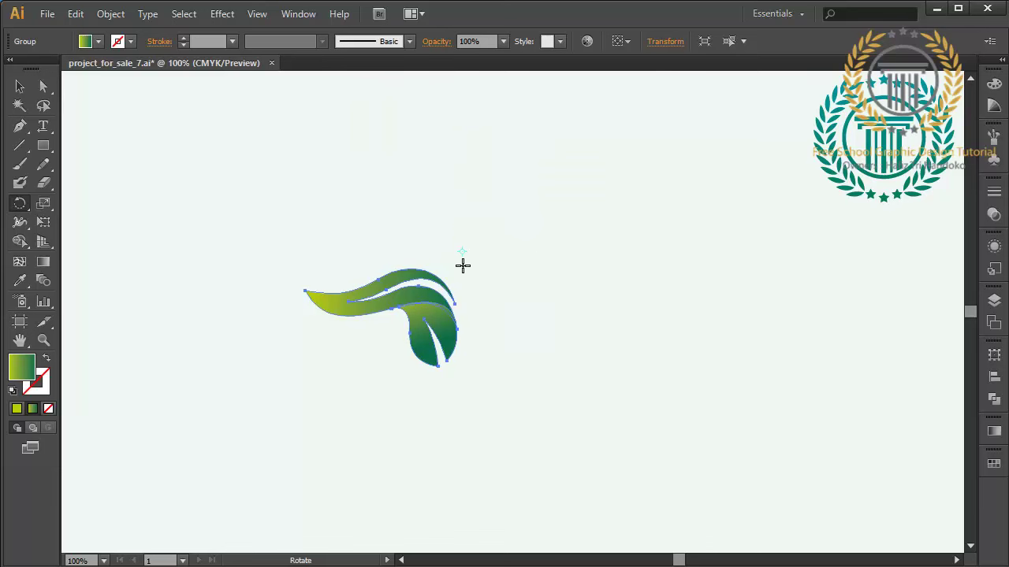
pyautogui.keyDown('alt'); pyautogui.click(452, 261); pyautogui.keyUp('alt')
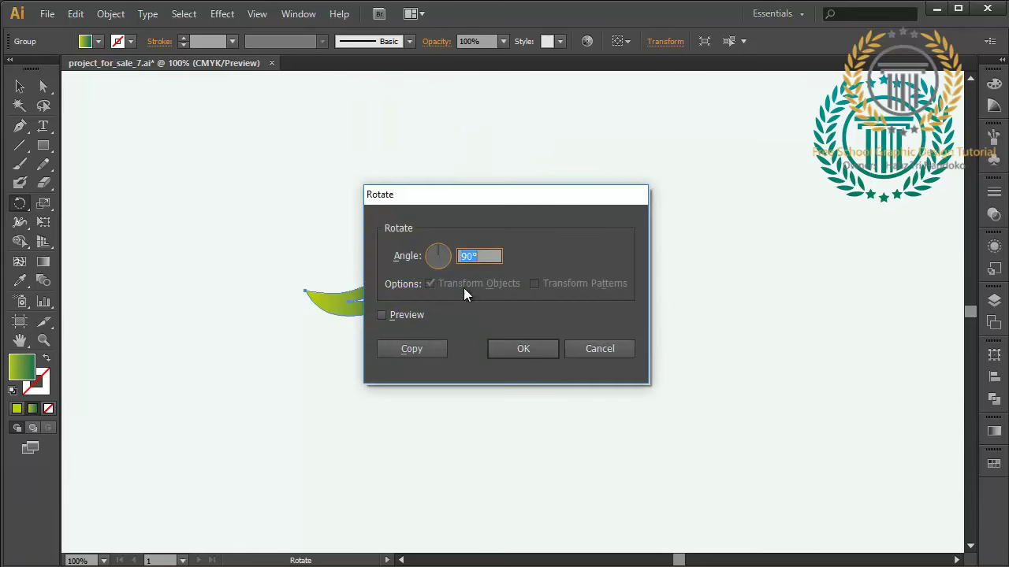
pyautogui.click(432, 344)
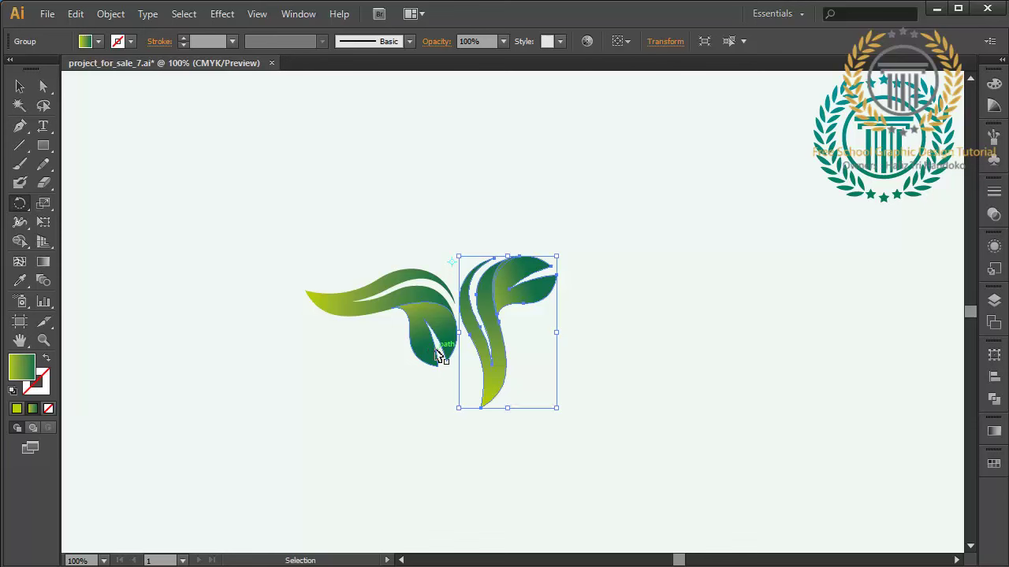
pyautogui.hotkey('ctrl', 'd')
pyautogui.hotkey('ctrl', 'd')
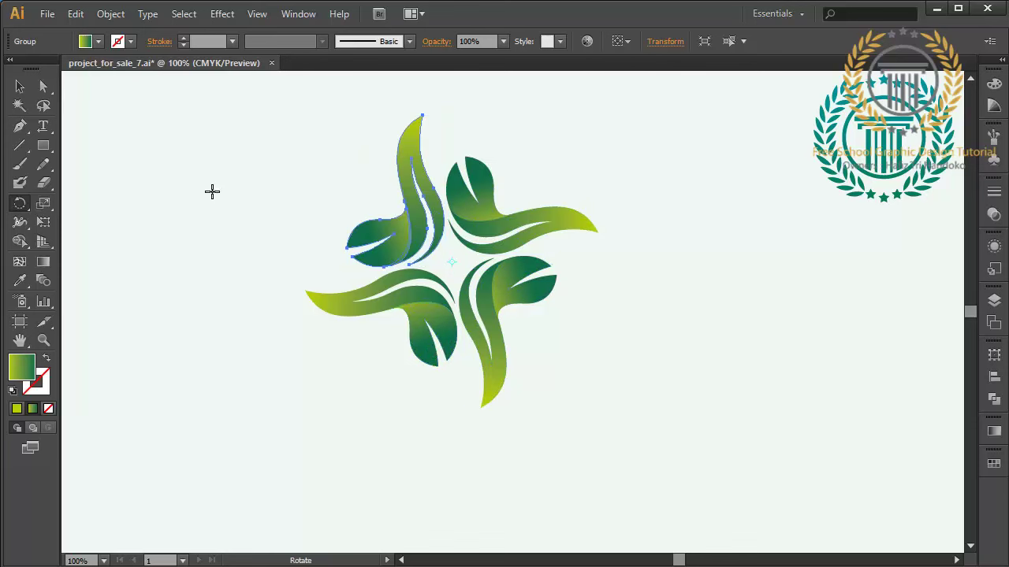
pyautogui.click(19, 86)
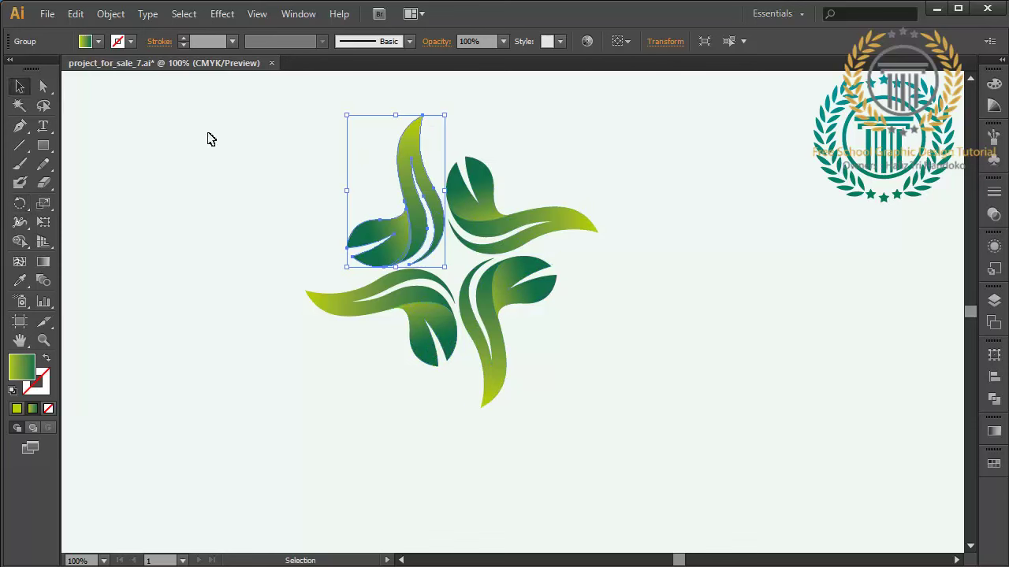
# Select all four leaf groups and drag a corner handle to turn the pinwheel's tails toward the corners
pyautogui.moveTo(209, 137)
pyautogui.mouseDown()
pyautogui.moveTo(629, 425)
pyautogui.moveTo(506, 495)
pyautogui.moveTo(533, 483)
pyautogui.moveTo(536, 493)
pyautogui.mouseUp()
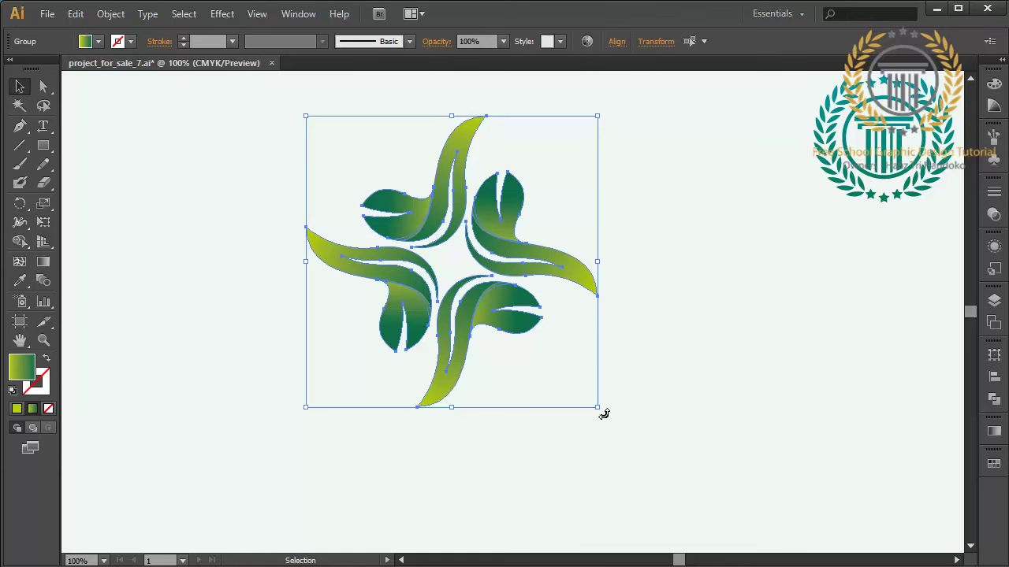
pyautogui.moveTo(604, 413); pyautogui.dragTo(511, 479)
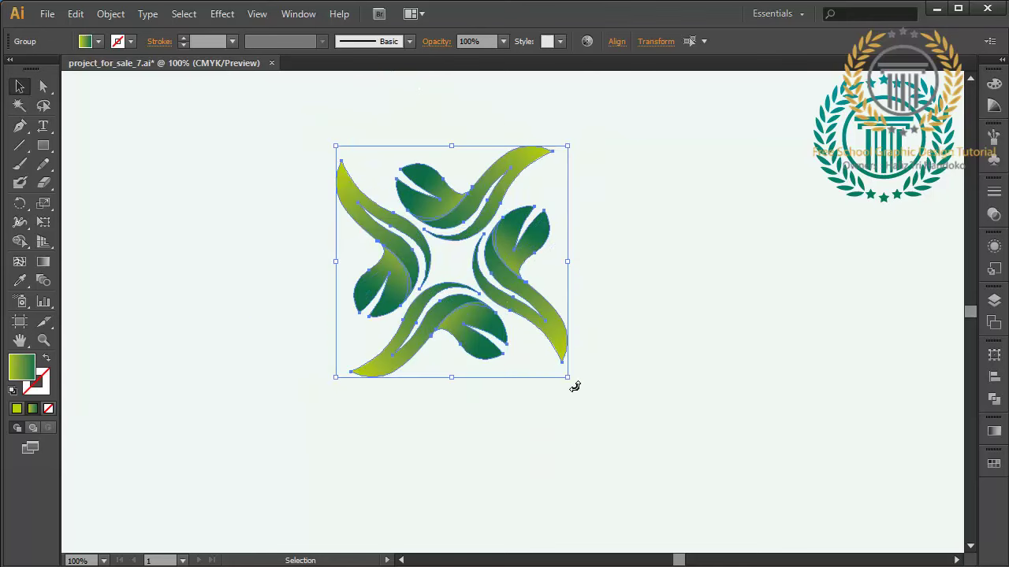
pyautogui.moveTo(575, 387)
pyautogui.mouseDown()
pyautogui.moveTo(578, 410)
pyautogui.moveTo(574, 392)
pyautogui.mouseUp()
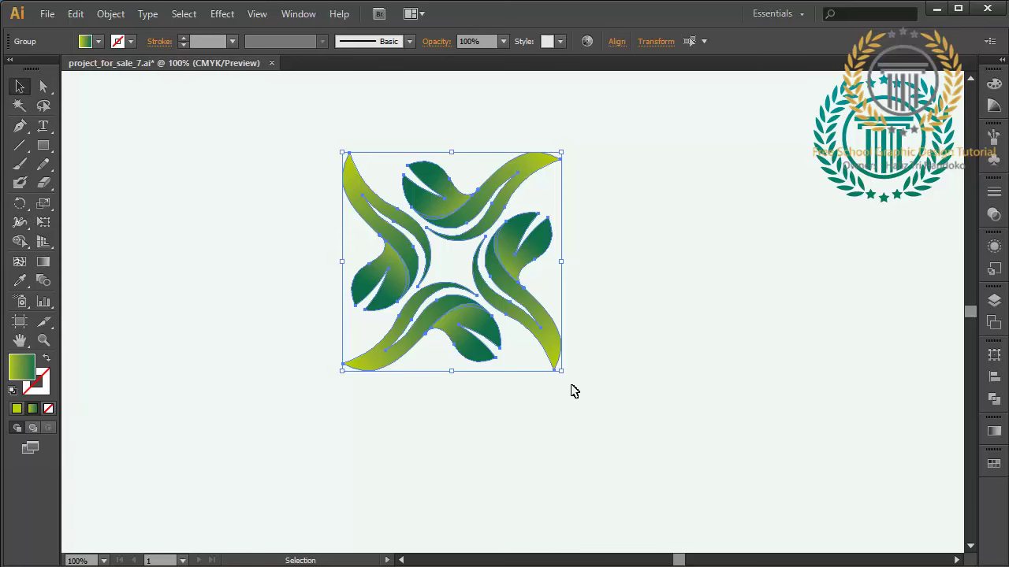
# Zoom out to see the page and scale the pinwheel up proportionally
pyautogui.hotkey('ctrl', '0')
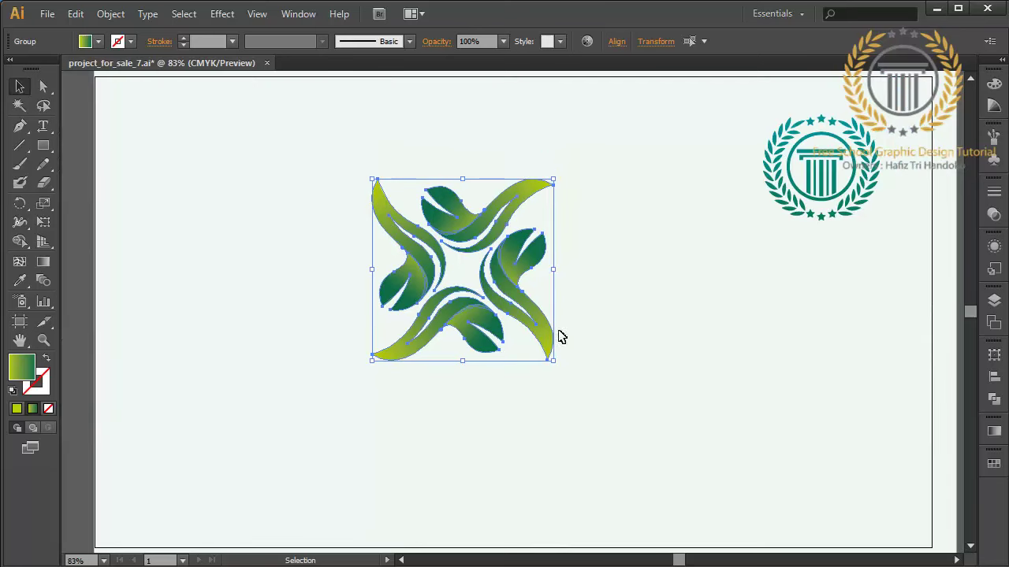
pyautogui.hotkey('ctrl', '-')
pyautogui.hotkey('ctrl', '-')
pyautogui.hotkey('ctrl', '-')
pyautogui.hotkey('ctrl', '-')
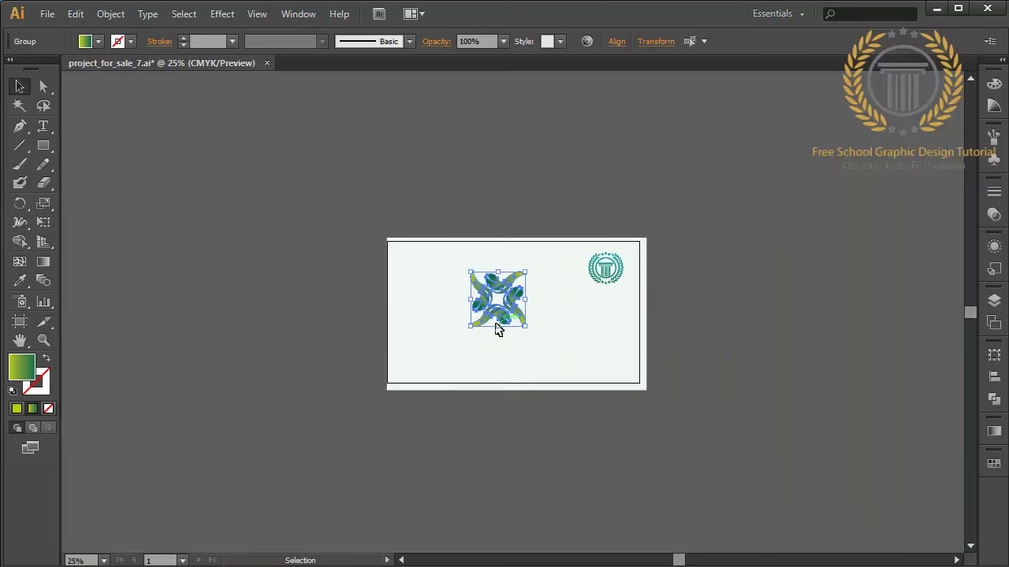
pyautogui.moveTo(498, 328); pyautogui.dragTo(504, 357)
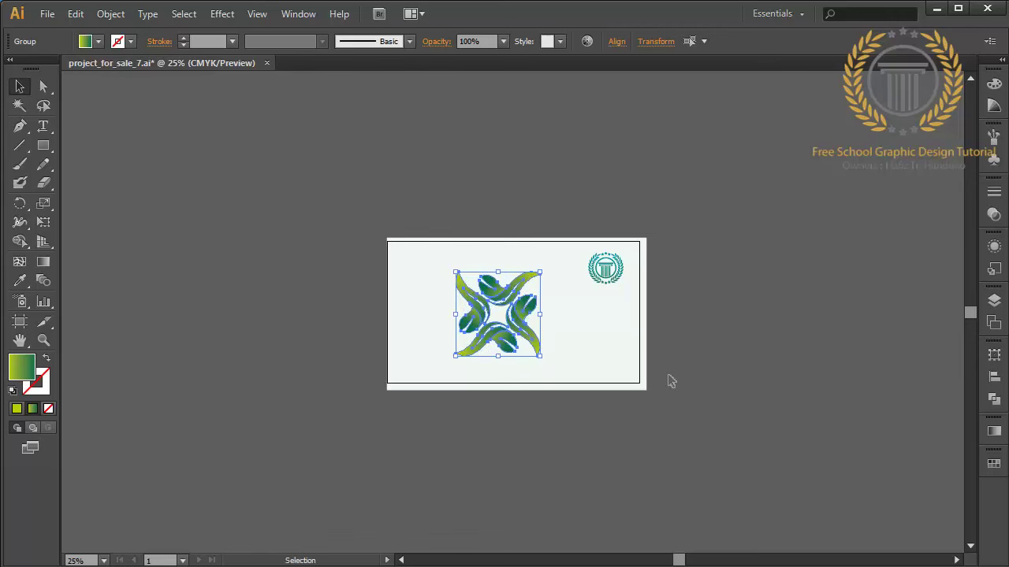
# Nudge the pinwheel into position, deselect everything, and fit the artboard in the window
pyautogui.press('Right')
pyautogui.press('Right')
pyautogui.press('Right')
pyautogui.press('Right')
pyautogui.press('Right')
pyautogui.press('Right')
pyautogui.press('Right')
pyautogui.press('Right')
pyautogui.press('Right')
pyautogui.press('Right')
pyautogui.press('Right')
pyautogui.press('Right')
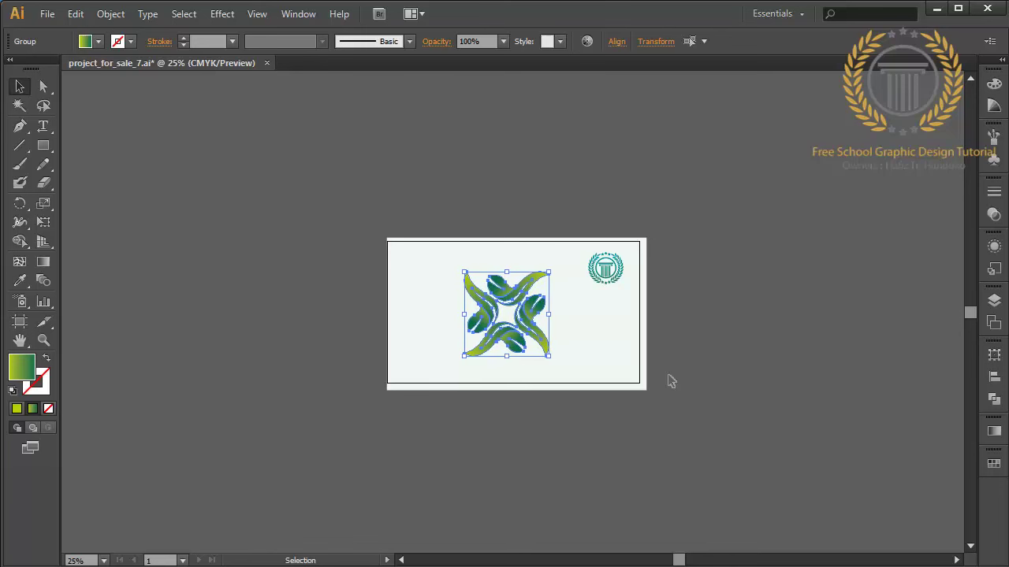
pyautogui.press('Right')
pyautogui.press('Right')
pyautogui.press('Right')
pyautogui.press('Right')
pyautogui.press('Right')
pyautogui.press('Right')
pyautogui.press('Right')
pyautogui.press('Right')
pyautogui.press('Right')
pyautogui.press('Right')
pyautogui.press('Right')
pyautogui.press('Right')
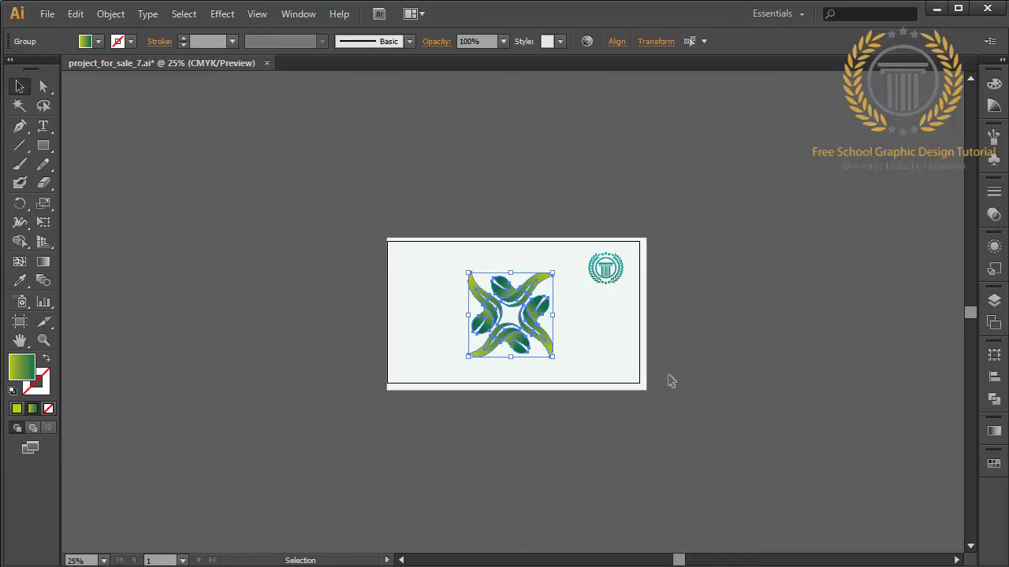
pyautogui.press('Down')
pyautogui.press('Down')
pyautogui.press('Down')
pyautogui.press('Up')
pyautogui.press('Up')
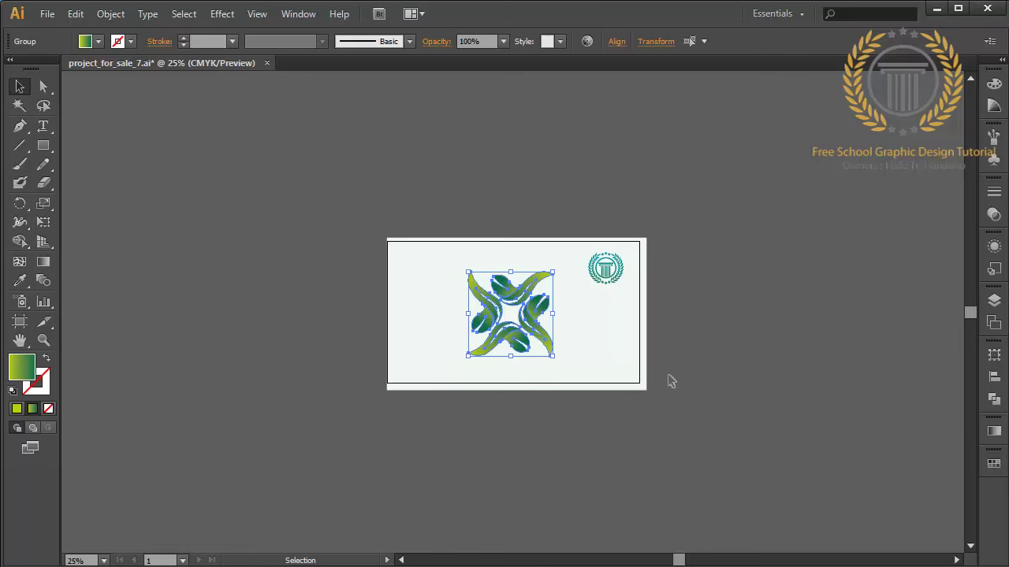
pyautogui.hotkey('ctrl', 'shift', 'a')
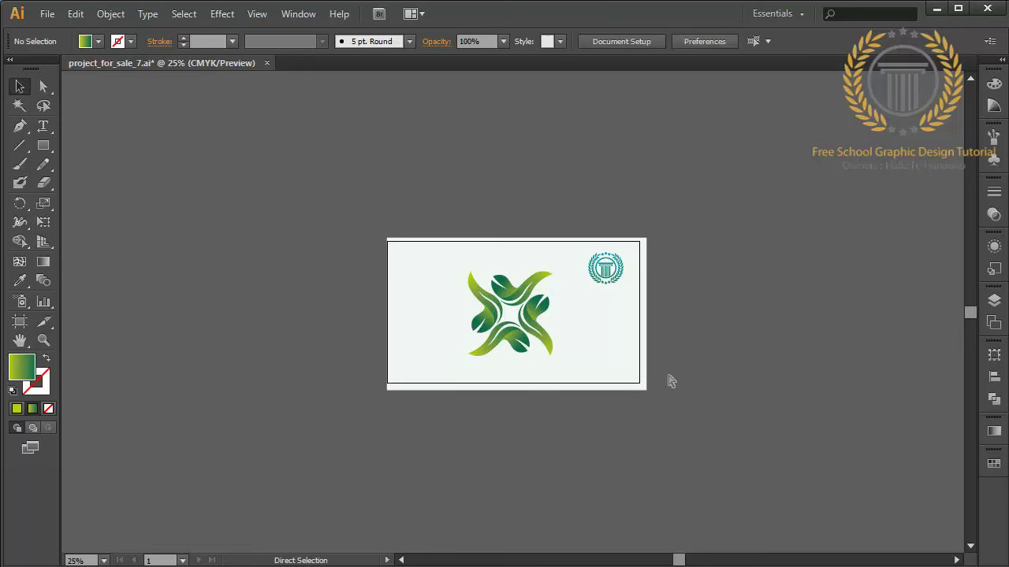
pyautogui.hotkey('ctrl', '0')
# Copy a leaf's green gradient onto the round laurel emblem with the Eyedropper
pyautogui.click(820, 188)
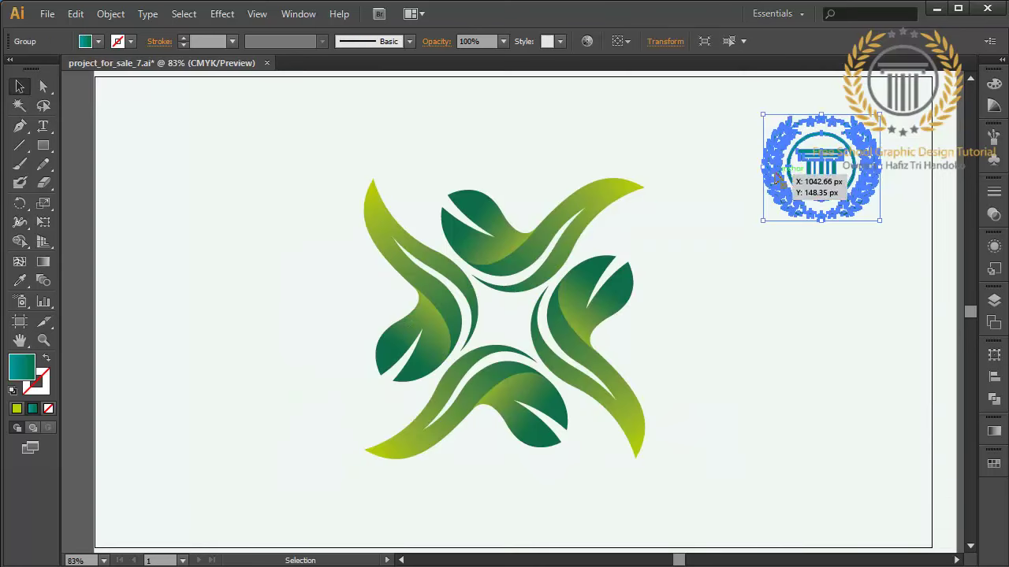
pyautogui.click(21, 281)
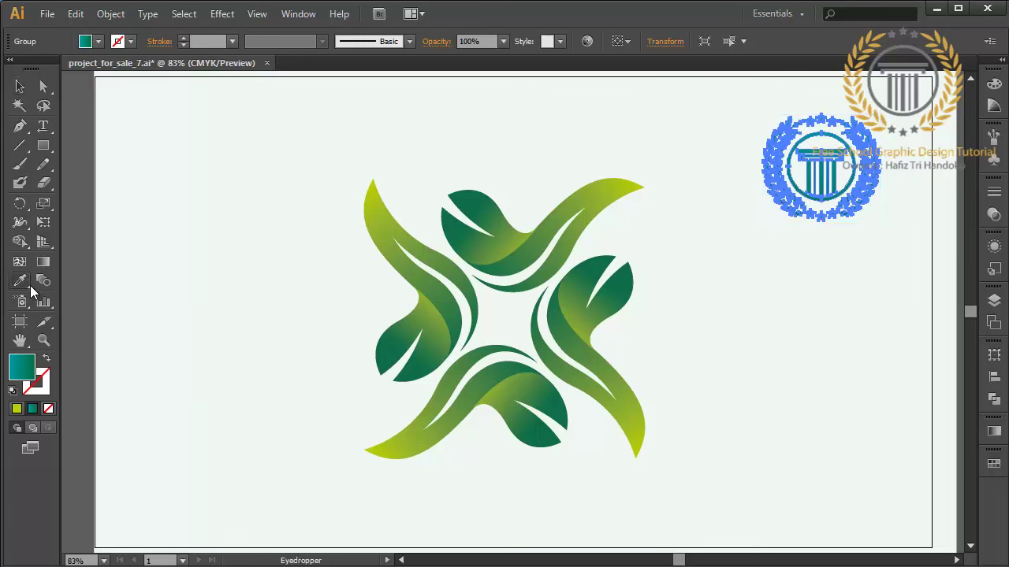
pyautogui.click(431, 285)
pyautogui.click(20, 86)
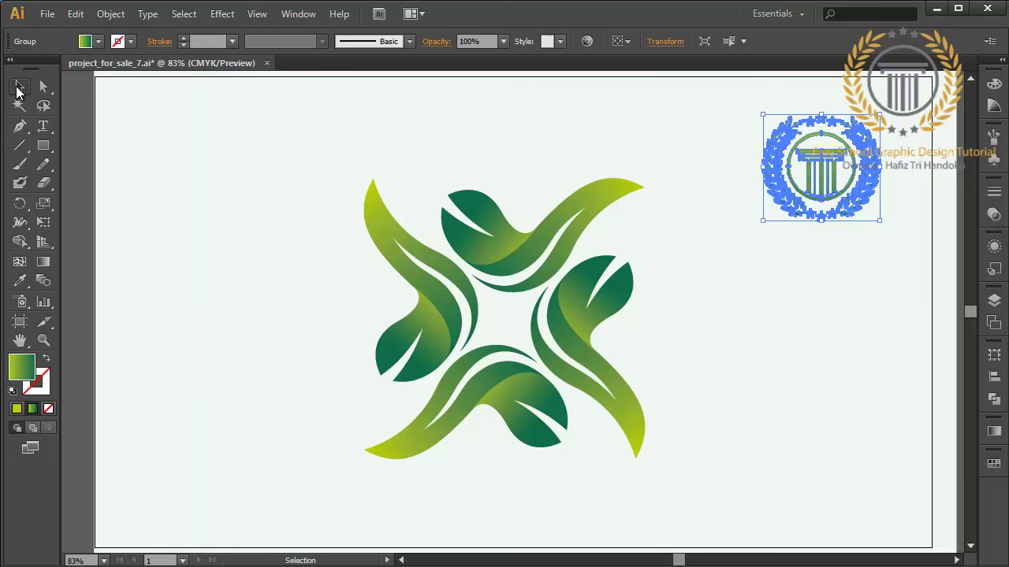
pyautogui.click(224, 129)
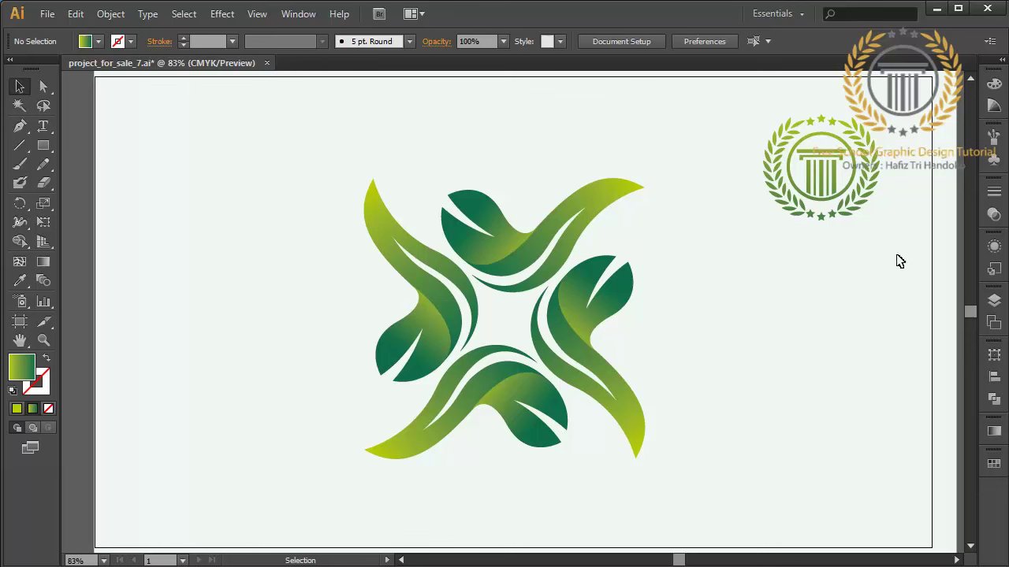
# Run the emblem's gradient from top to bottom with the Gradient tool
pyautogui.click(772, 172)
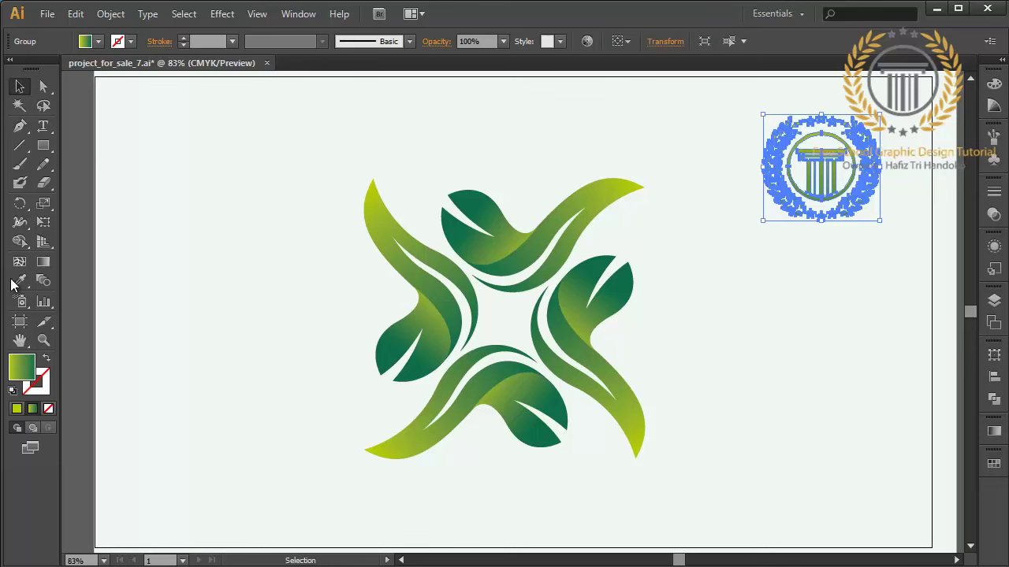
pyautogui.click(43, 262)
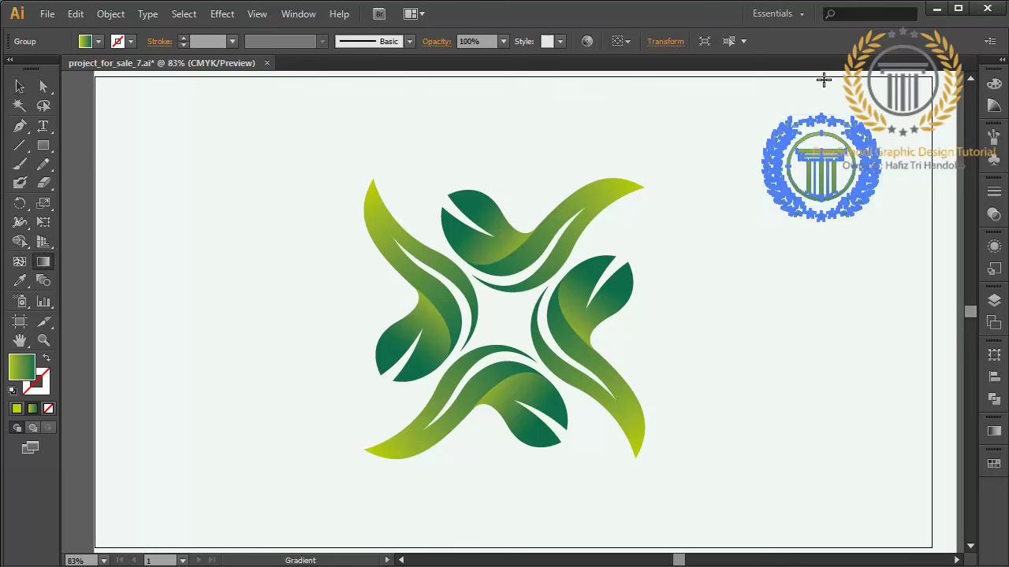
pyautogui.moveTo(823, 78); pyautogui.dragTo(825, 238)
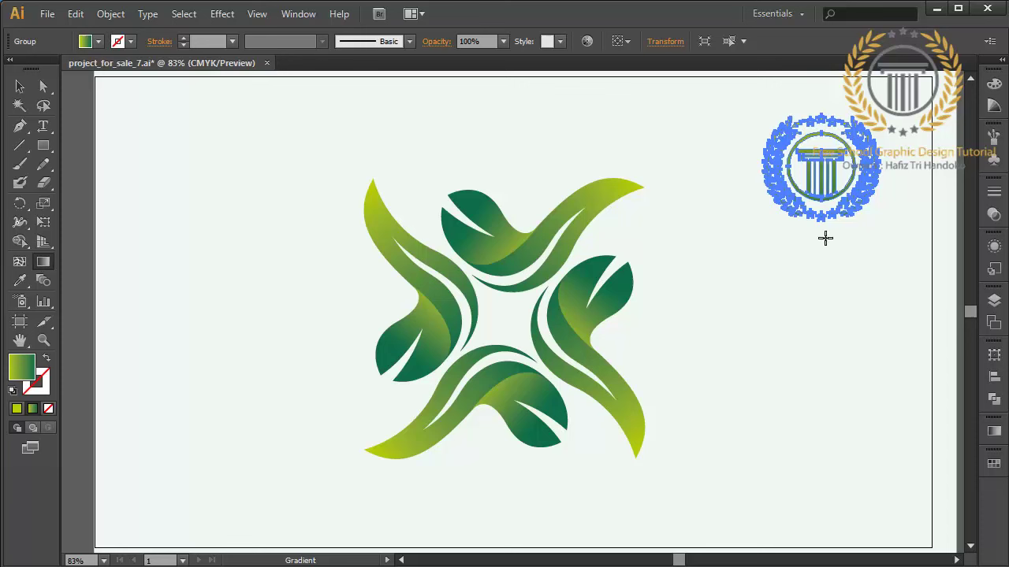
pyautogui.click(20, 86)
pyautogui.click(193, 138)
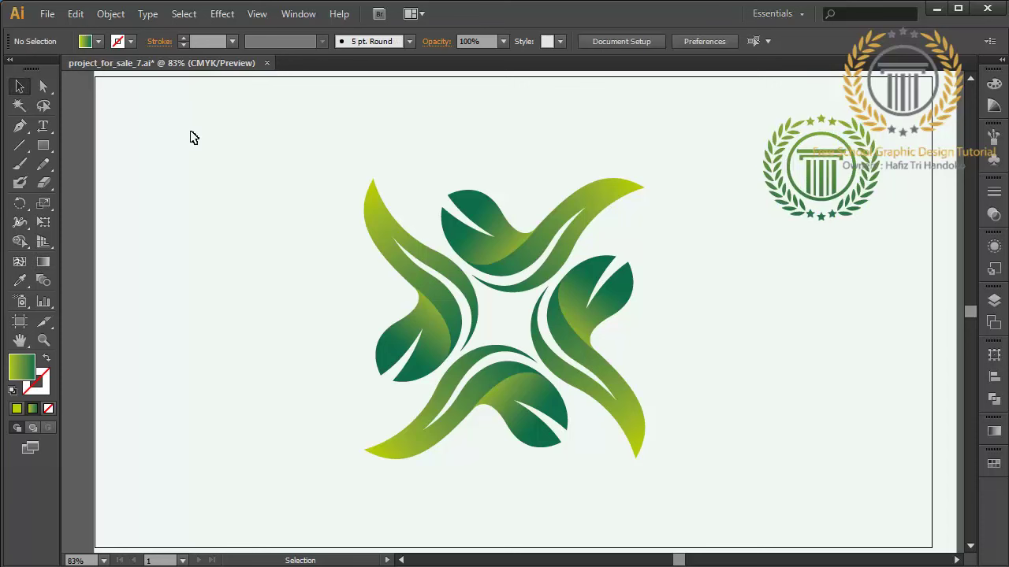
# Save As 'project_for_sale_8' in Illustrator CS6 format
pyautogui.click(45, 15)
pyautogui.click(83, 160)
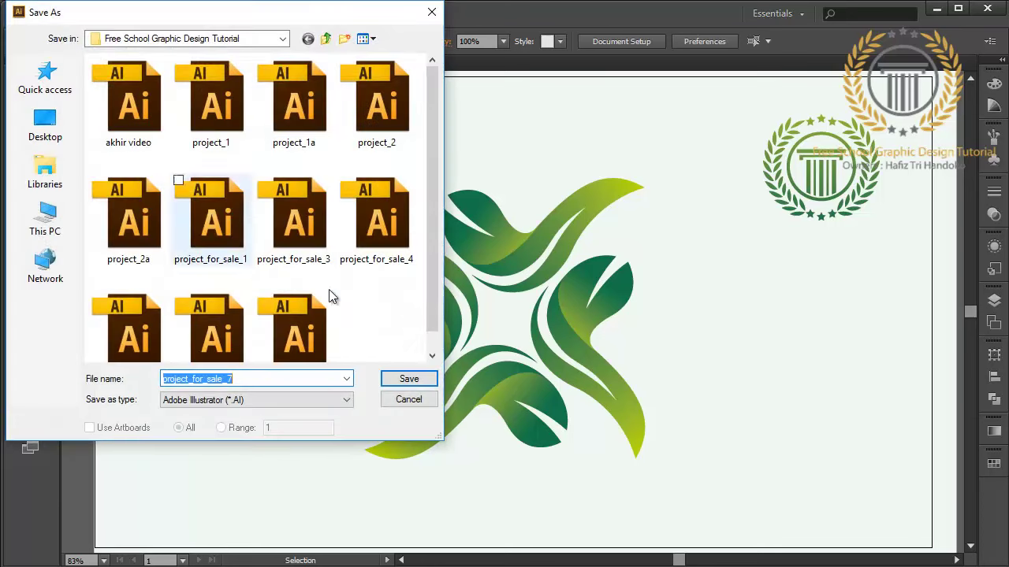
pyautogui.click(288, 380)
pyautogui.press('BackSpace')
pyautogui.write('8')
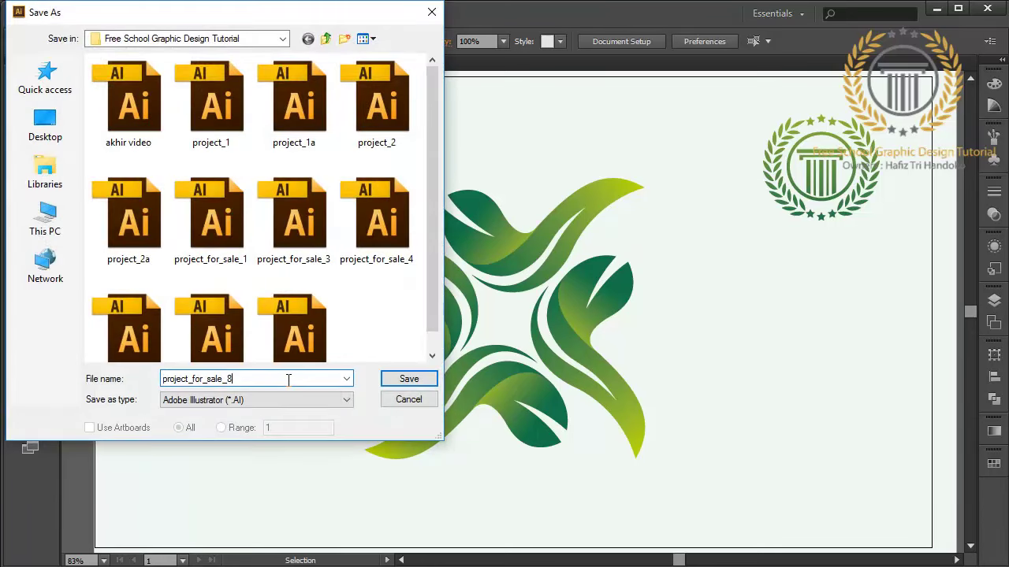
pyautogui.click(391, 382)
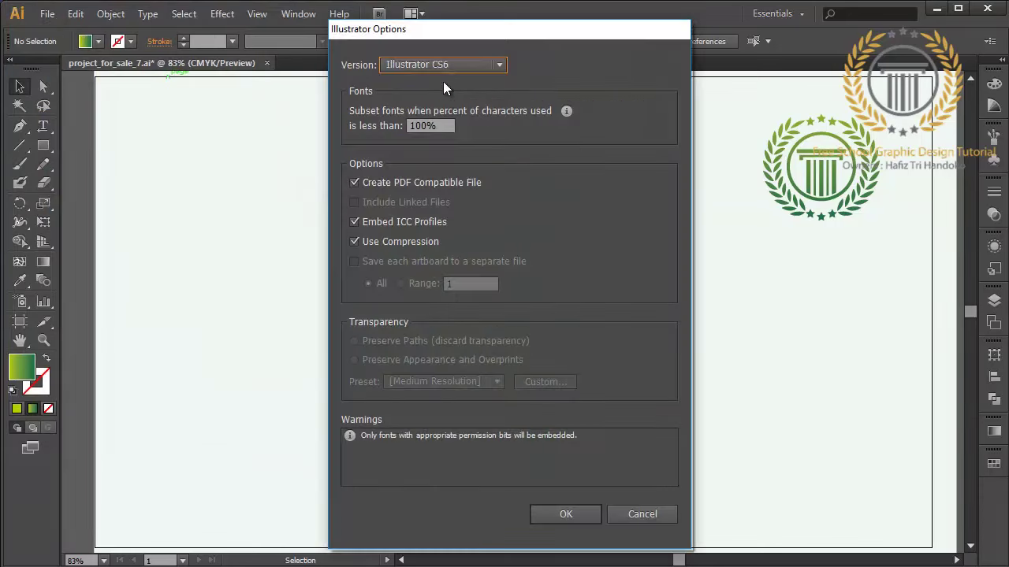
pyautogui.click(436, 63)
pyautogui.click(442, 82)
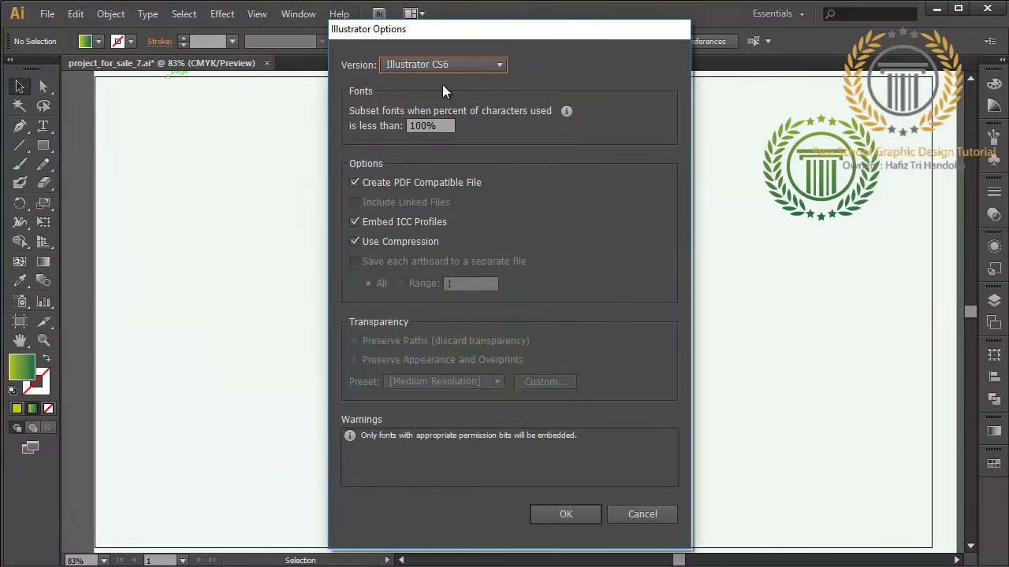
pyautogui.click(549, 515)
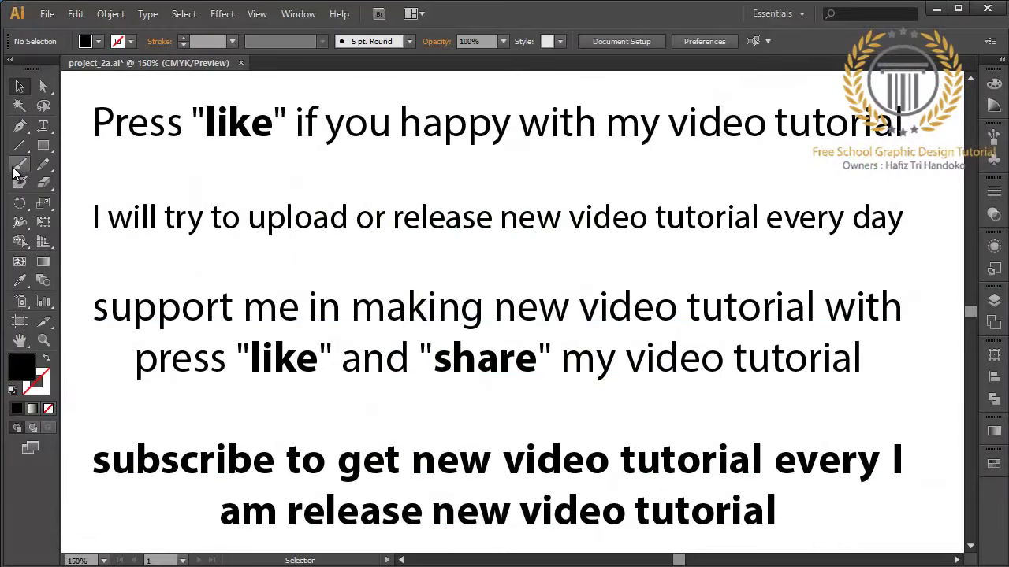
# Draw Paintbrush arrows pointing at both 'like' words, 'share' and 'subscribe'
pyautogui.click(20, 164)
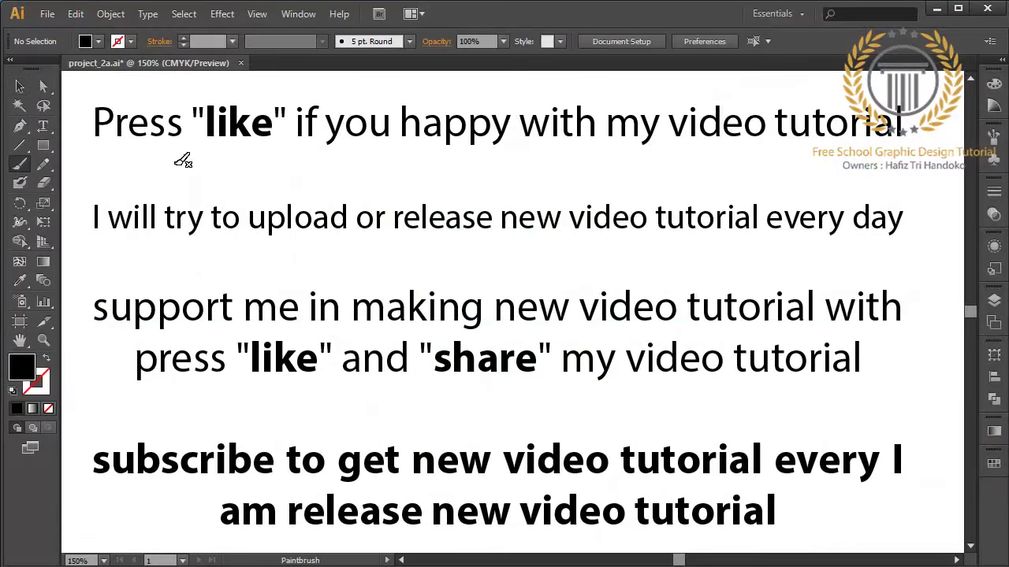
pyautogui.click(414, 184)
pyautogui.moveTo(387, 184)
pyautogui.mouseDown()
pyautogui.moveTo(252, 155)
pyautogui.moveTo(287, 150)
pyautogui.mouseUp()
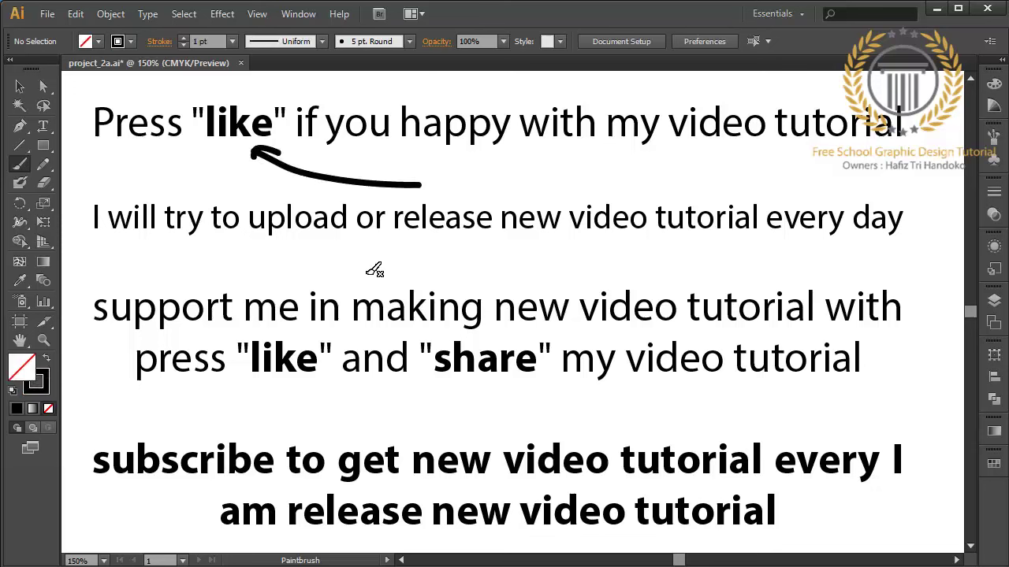
pyautogui.moveTo(178, 416)
pyautogui.mouseDown()
pyautogui.moveTo(278, 386)
pyautogui.moveTo(292, 395)
pyautogui.mouseUp()
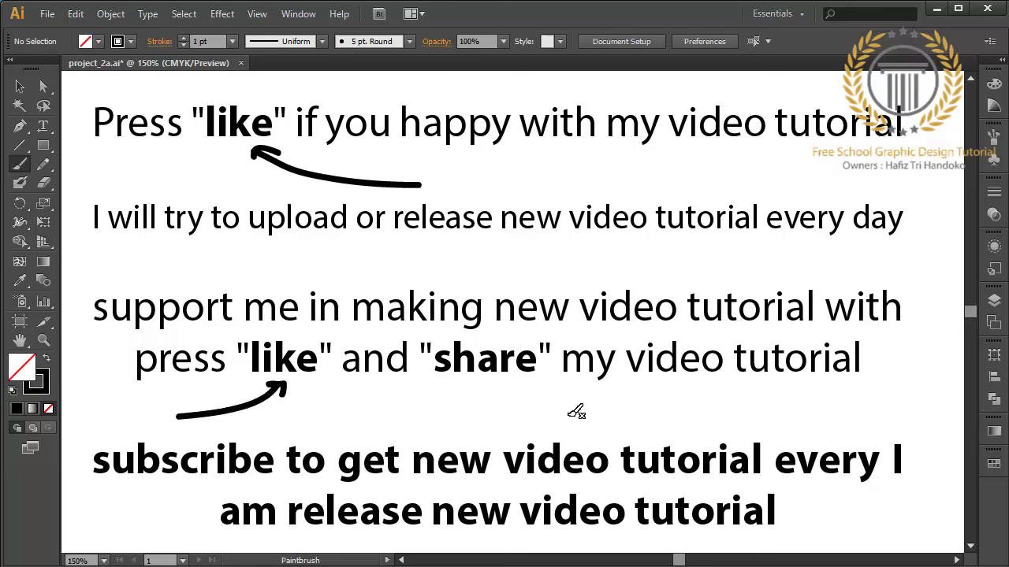
pyautogui.moveTo(624, 423)
pyautogui.mouseDown()
pyautogui.moveTo(497, 389)
pyautogui.moveTo(510, 386)
pyautogui.mouseUp()
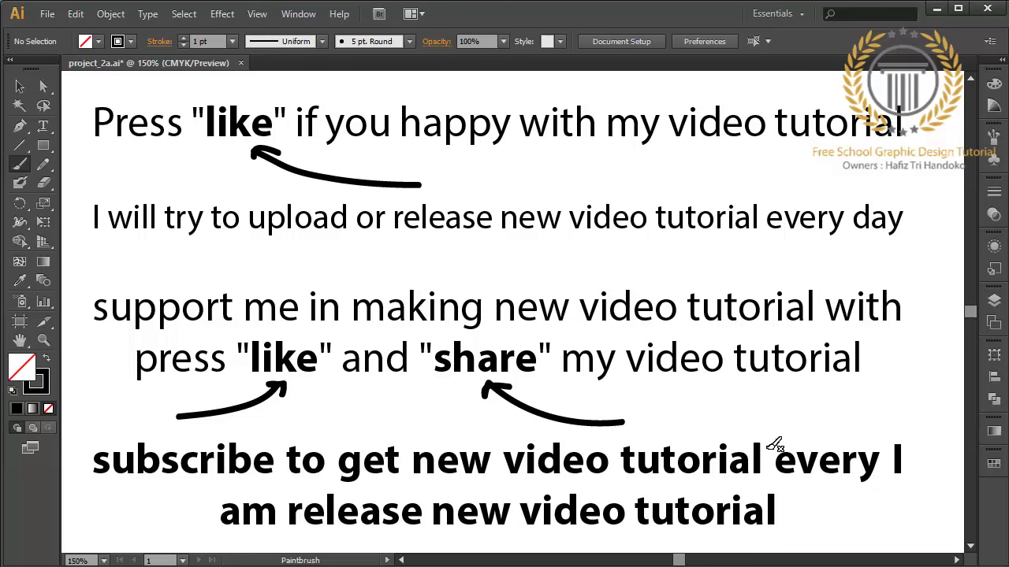
pyautogui.moveTo(98, 534)
pyautogui.mouseDown()
pyautogui.moveTo(154, 489)
pyautogui.moveTo(164, 508)
pyautogui.mouseUp()
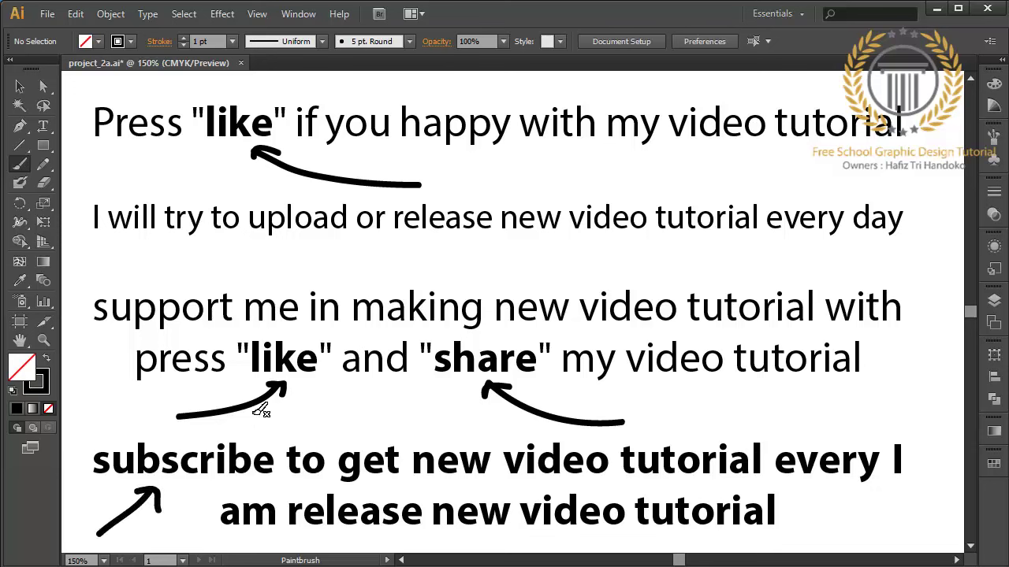
# Circle both 'like' words, 'share' and 'subscribe' with brush loops
pyautogui.moveTo(223, 88)
pyautogui.mouseDown()
pyautogui.moveTo(174, 115)
pyautogui.moveTo(305, 140)
pyautogui.moveTo(219, 79)
pyautogui.moveTo(199, 85)
pyautogui.mouseUp()
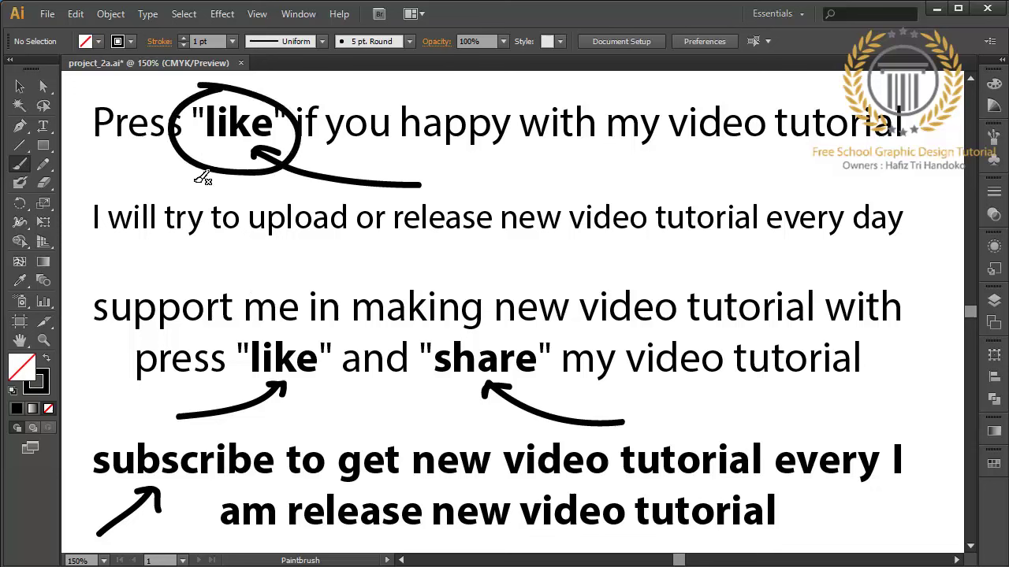
pyautogui.moveTo(285, 327)
pyautogui.mouseDown()
pyautogui.moveTo(239, 372)
pyautogui.moveTo(351, 364)
pyautogui.moveTo(287, 320)
pyautogui.moveTo(272, 322)
pyautogui.mouseUp()
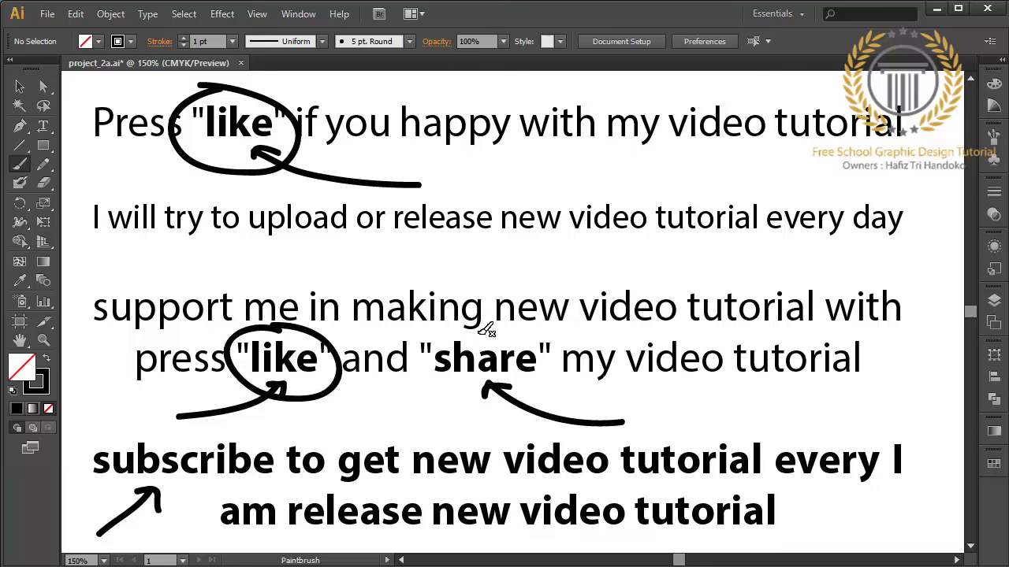
pyautogui.moveTo(489, 326)
pyautogui.mouseDown()
pyautogui.moveTo(468, 320)
pyautogui.moveTo(461, 390)
pyautogui.moveTo(571, 351)
pyautogui.moveTo(473, 329)
pyautogui.mouseUp()
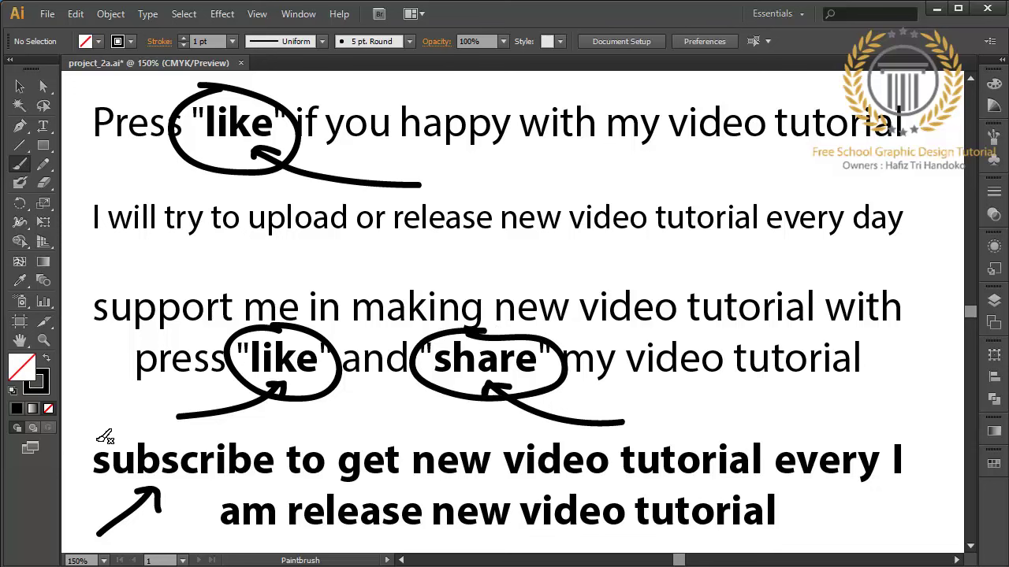
pyautogui.moveTo(91, 432)
pyautogui.mouseDown()
pyautogui.moveTo(236, 427)
pyautogui.moveTo(275, 450)
pyautogui.moveTo(223, 485)
pyautogui.moveTo(95, 482)
pyautogui.moveTo(79, 443)
pyautogui.moveTo(107, 429)
pyautogui.mouseUp()
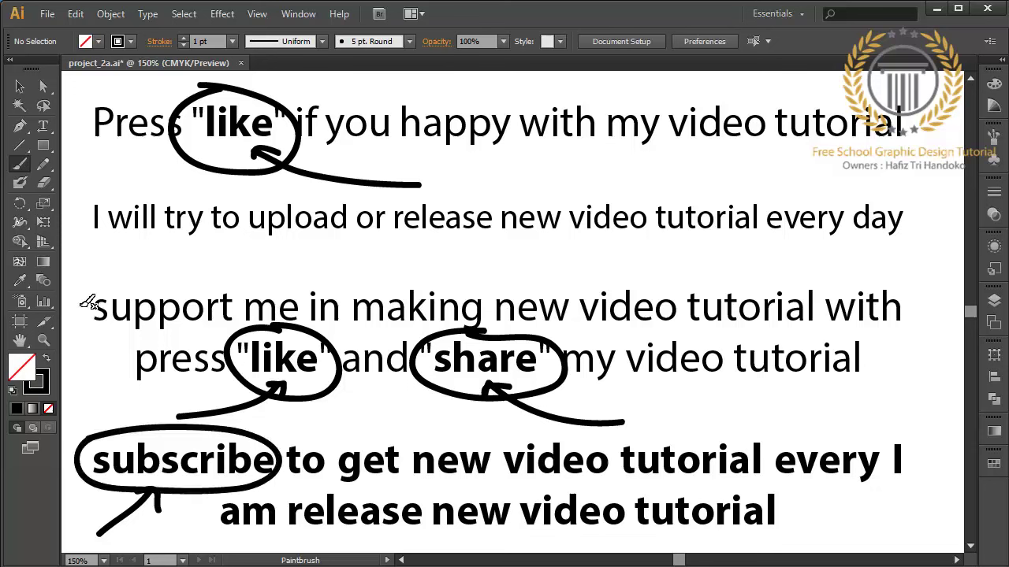
pyautogui.click(19, 87)
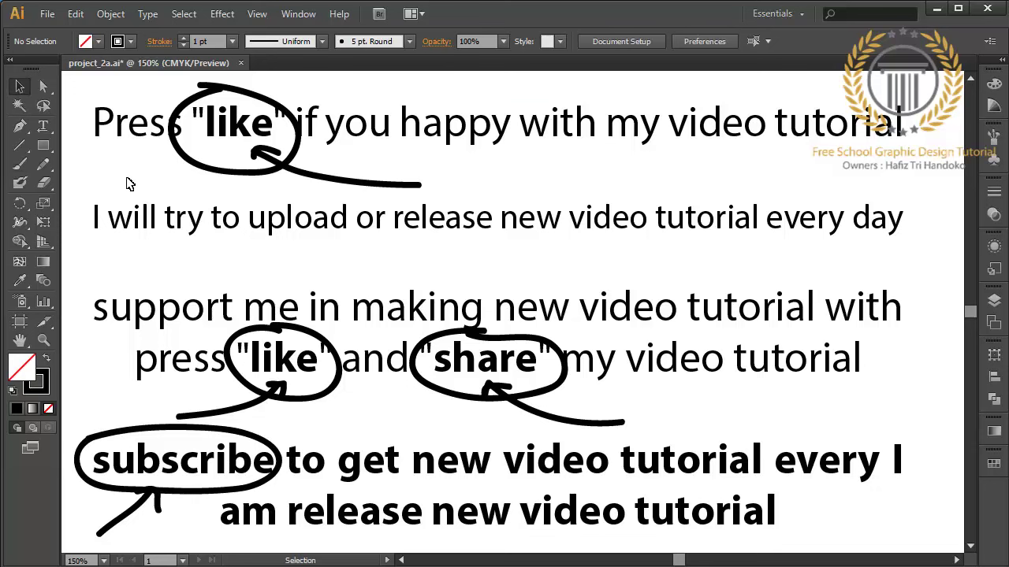